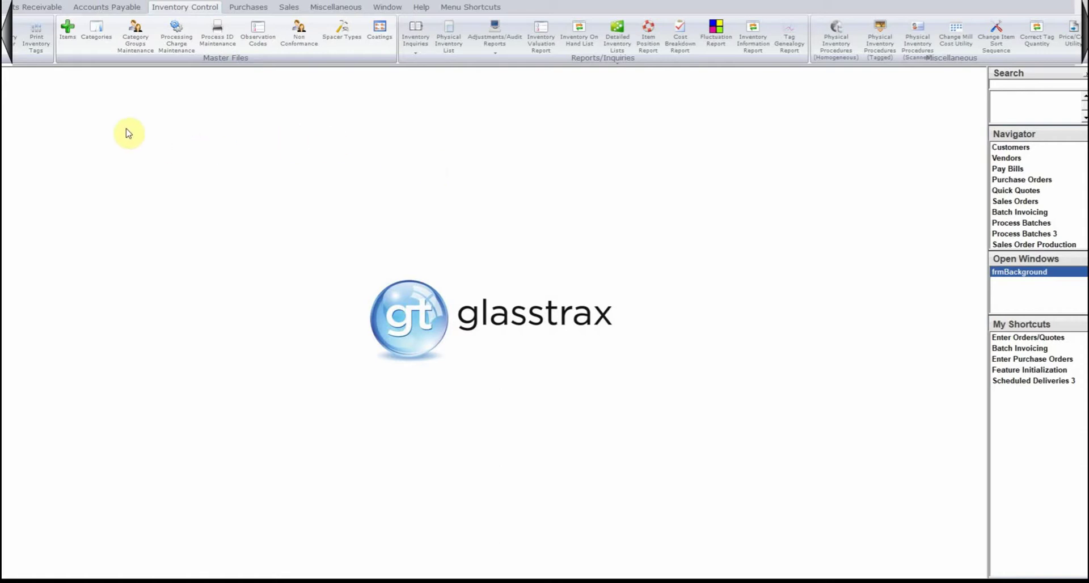
- Open inventory Item Maintenance, place its window mid-screen and start a new item record
left_click(5, 35)
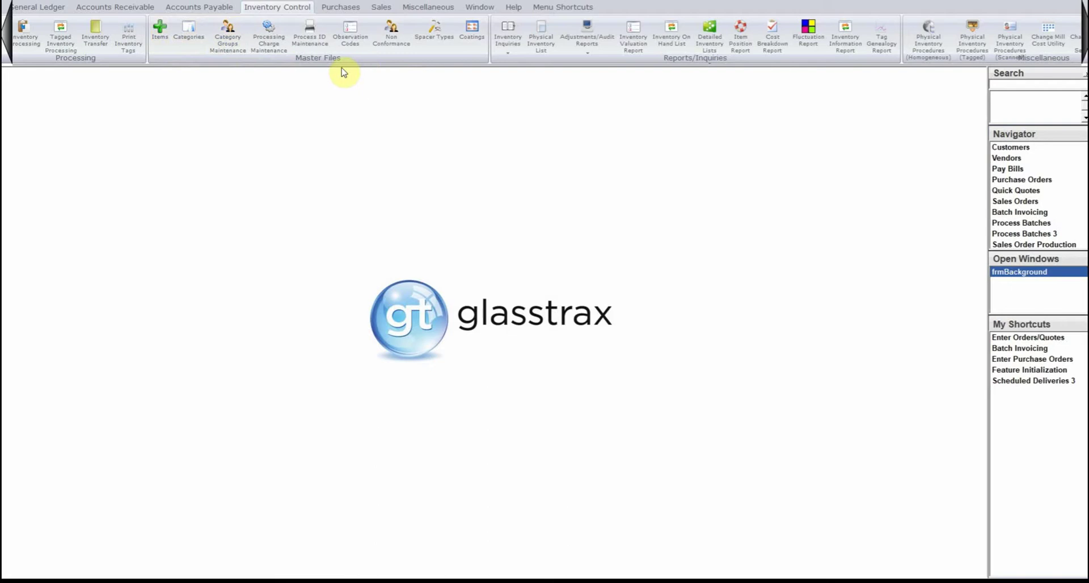
left_click(160, 31)
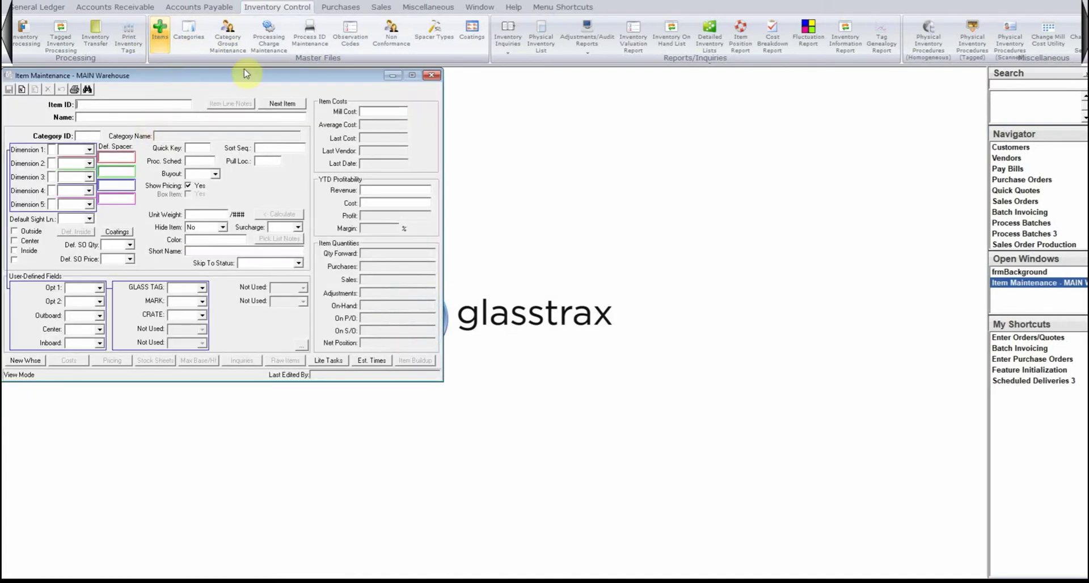
left_click_drag(253, 75, 499, 141)
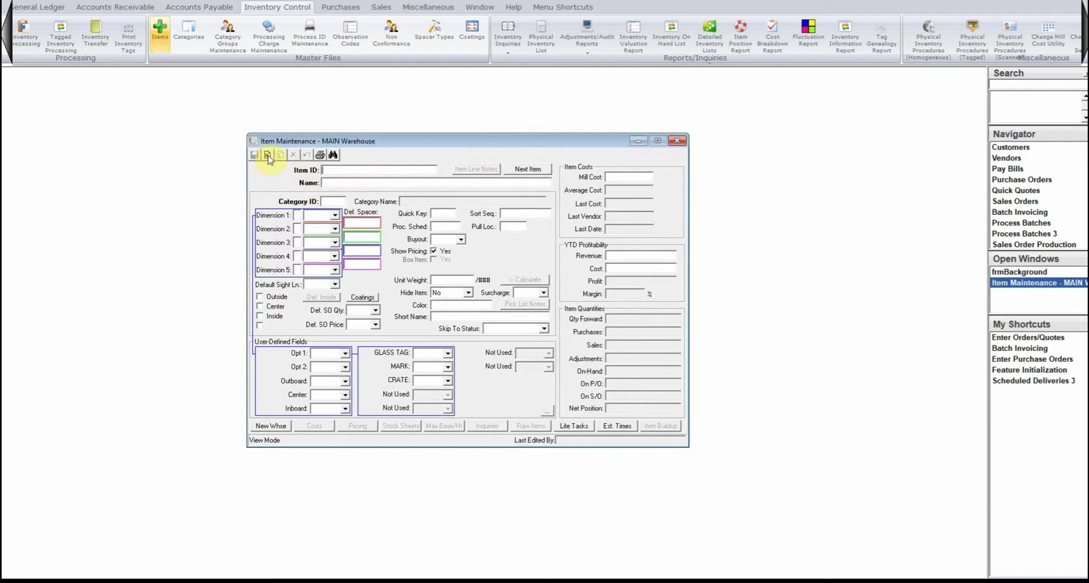
left_click(268, 157)
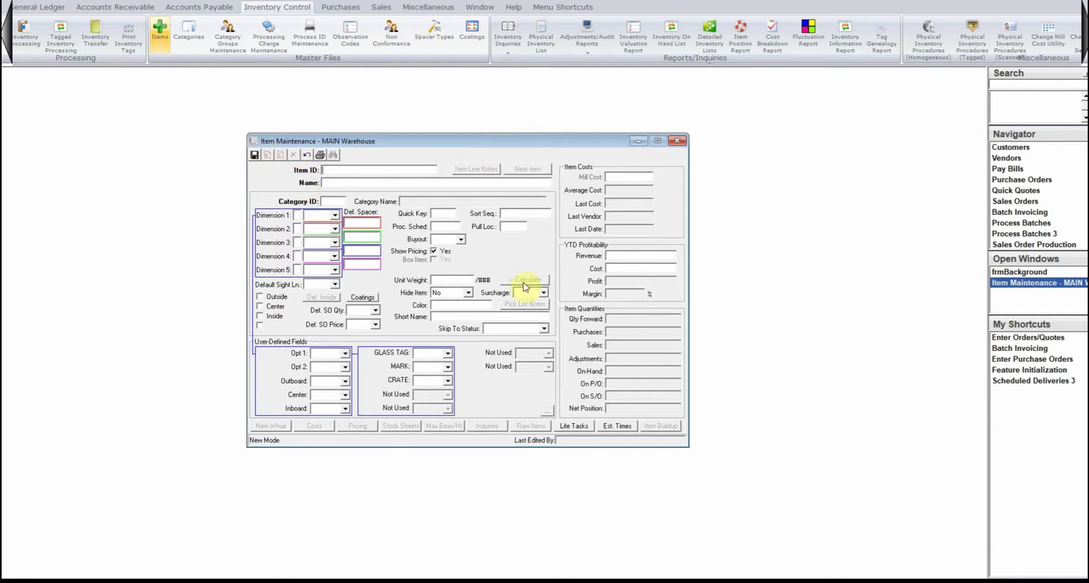
- Enter TRAINING VIDEO ITEM as the item ID and Training Video Item as the name
type("TRAINING")
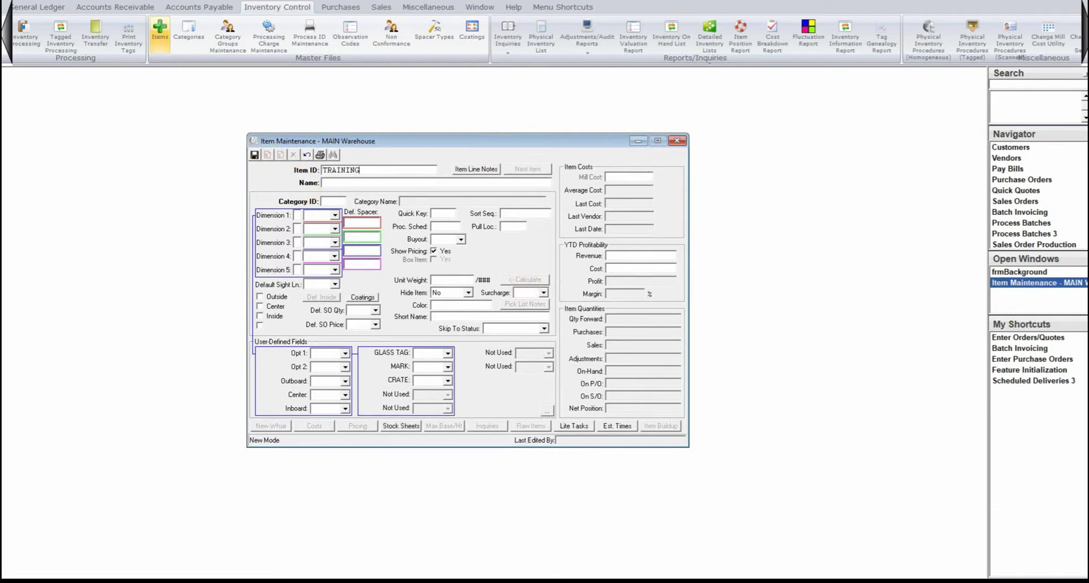
type(" VIDEO ITEM")
type("Training Bideo")
key("BackSpace")
key("BackSpace")
key("BackSpace")
key("BackSpace")
key("BackSpace")
type("Video Item")
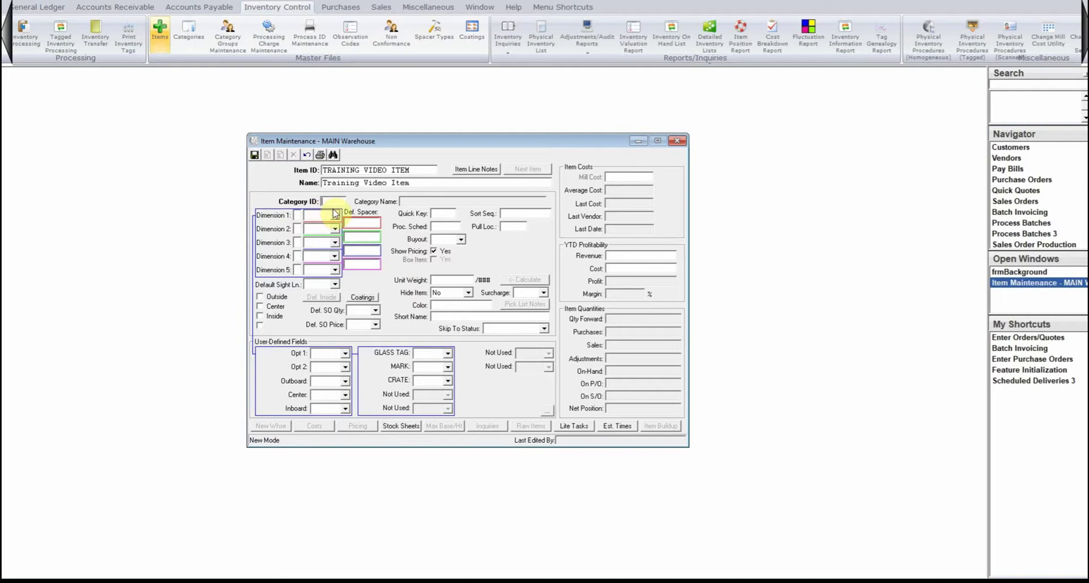
- Look up the training video category's code in the inventory category lookup, and close it without selecting a category
type("TRAIN")
key("BackSpace")
key("BackSpace")
key("BackSpace")
key("BackSpace")
key("BackSpace")
left_click(334, 155)
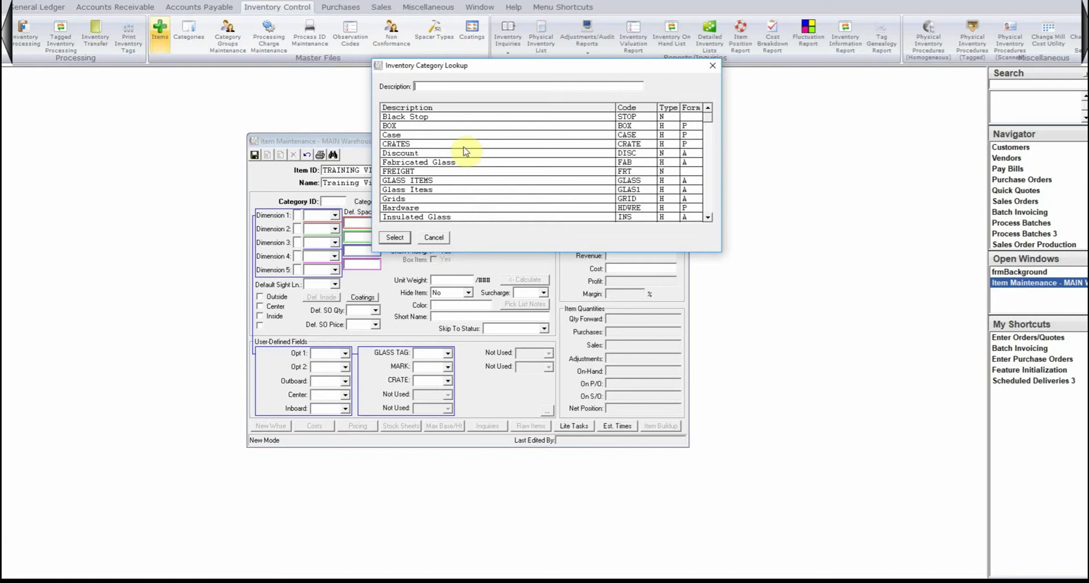
scroll(461, 151, "down", 5)
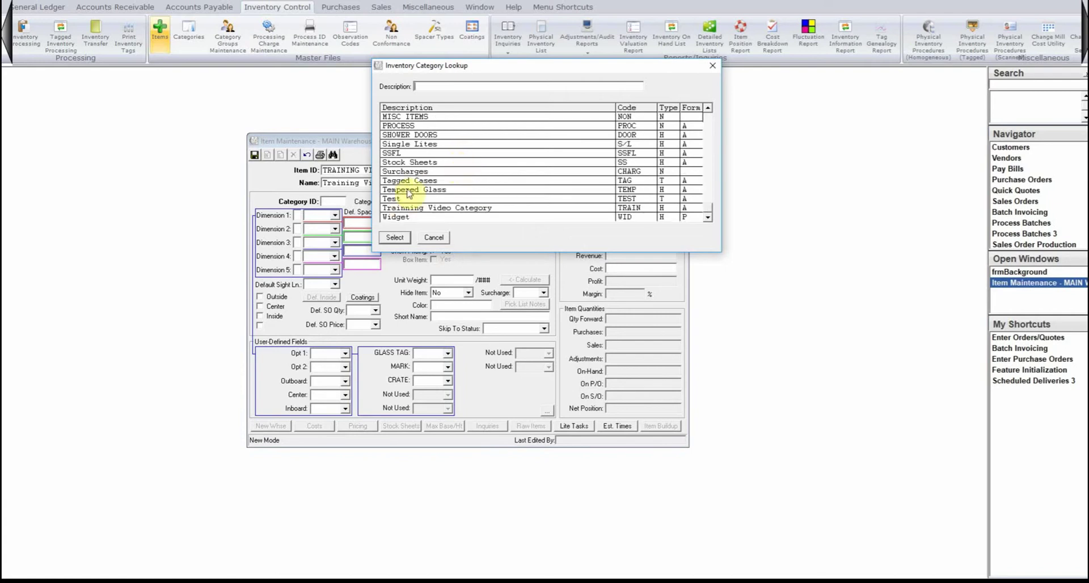
left_click(433, 237)
- Assign the item to category TRAIN and set Dimension 1 to 1/4
type("TRAIN")
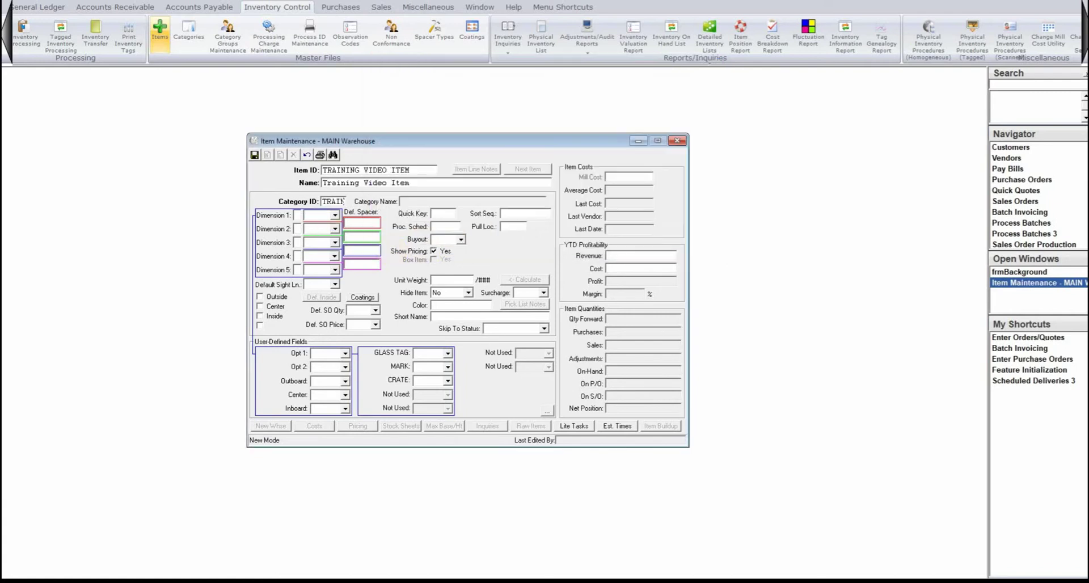
key("Tab")
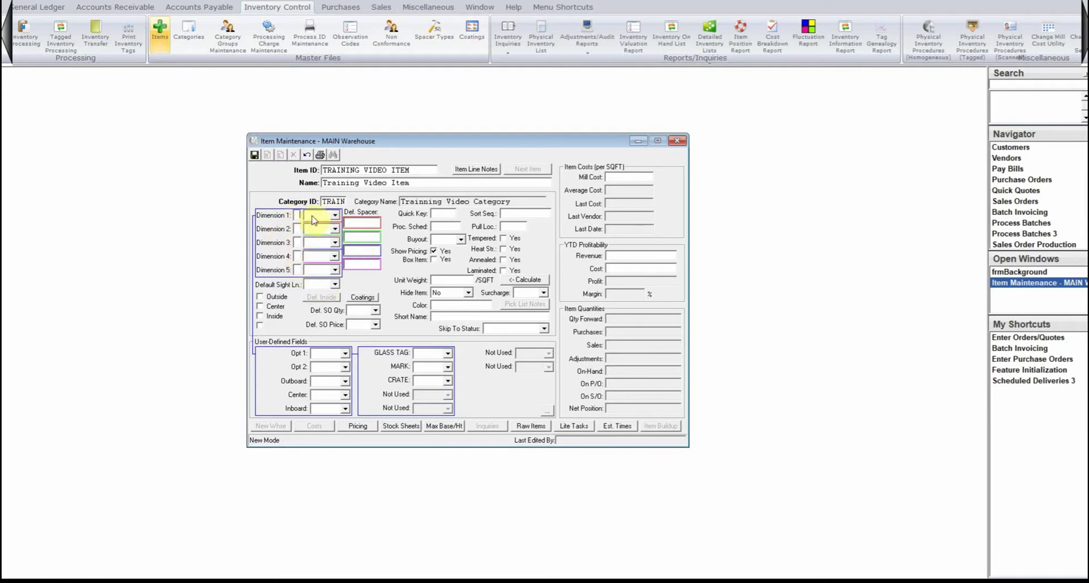
left_click(334, 217)
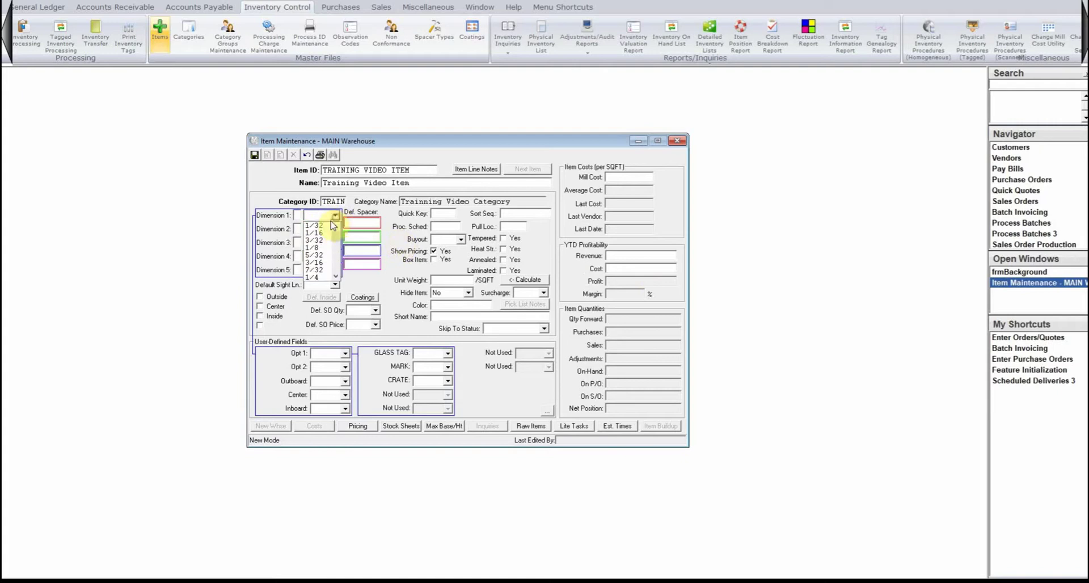
left_click(313, 277)
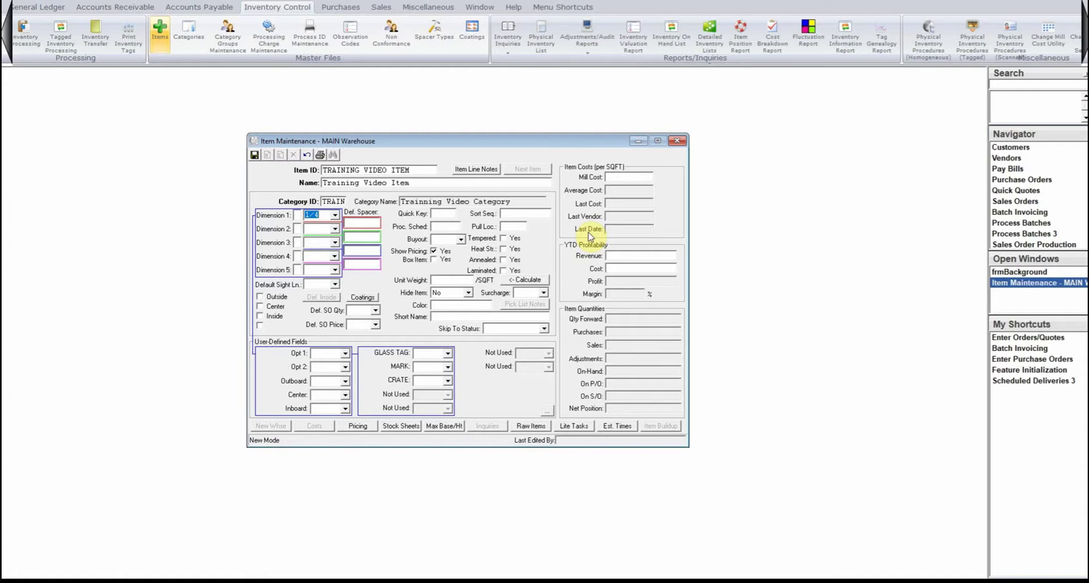
key("Tab")
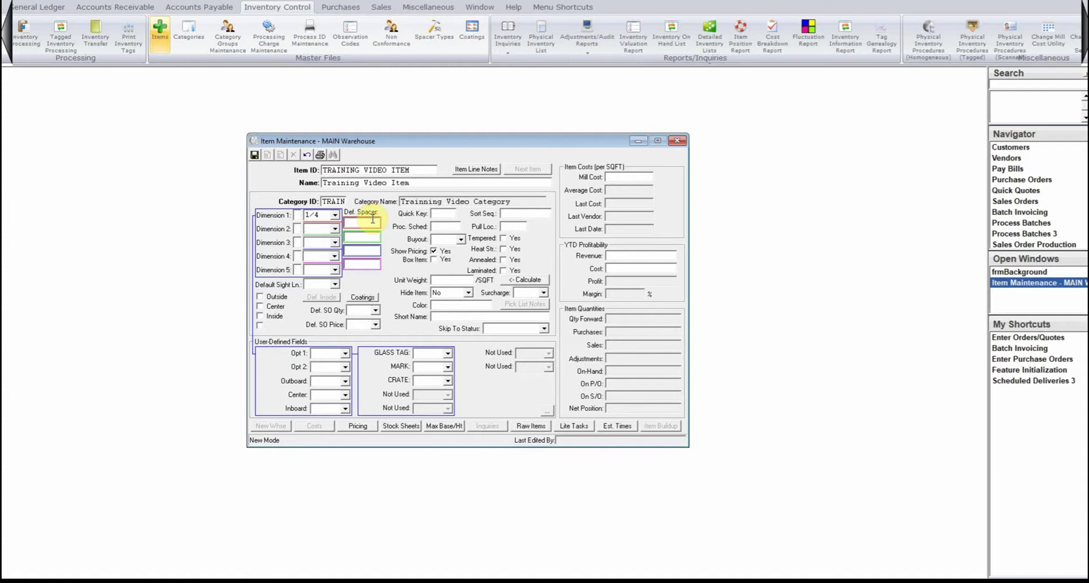
- Try 1/4 as Dimension 2 and Dimension 3, and clear both values again
type("1/")
key("shift+Tab")
key("BackSpace")
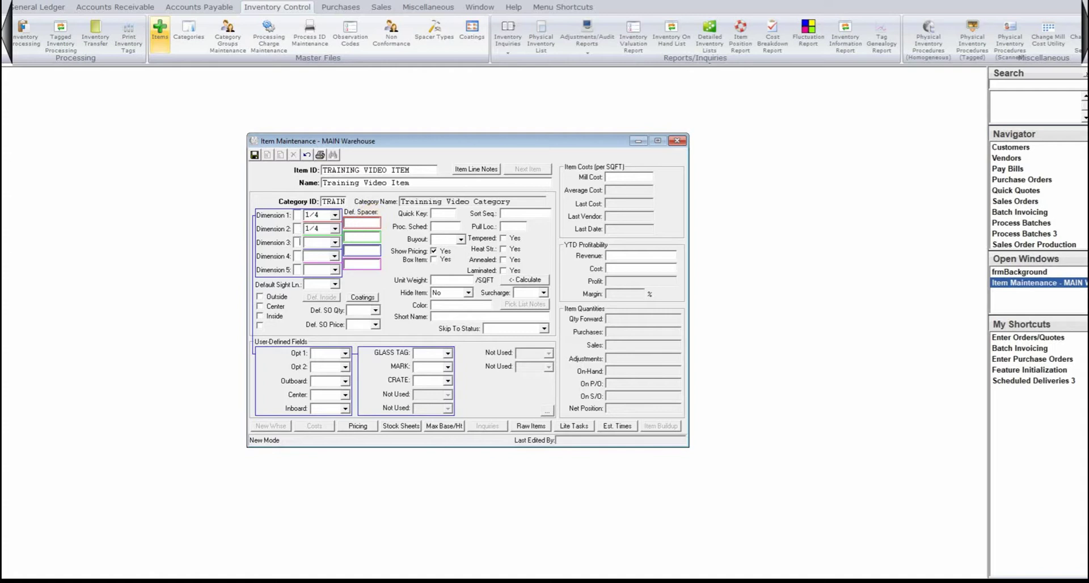
left_click(324, 228)
left_click(322, 240)
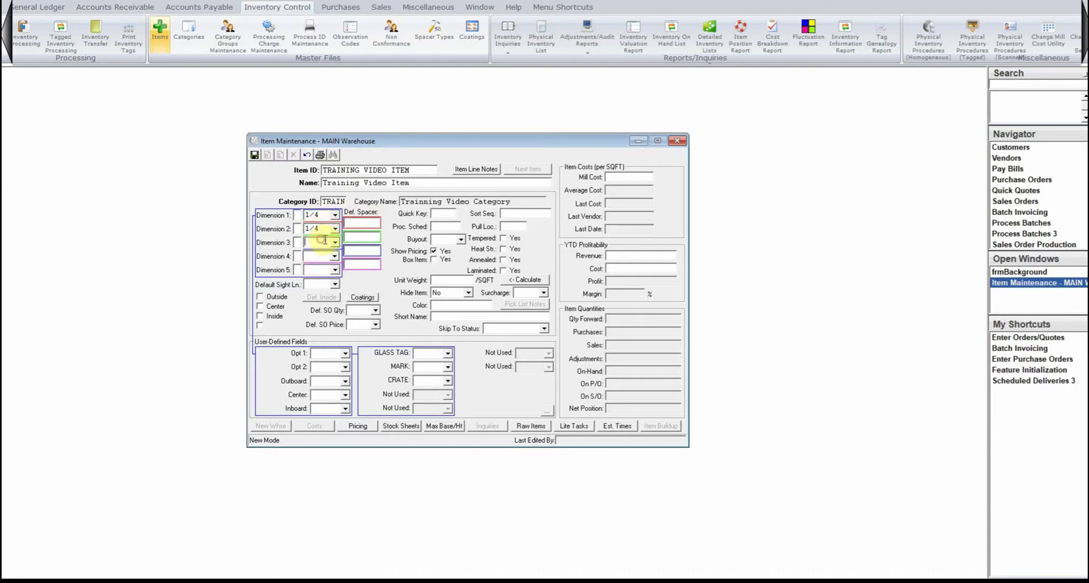
type("1/4")
left_click(327, 270)
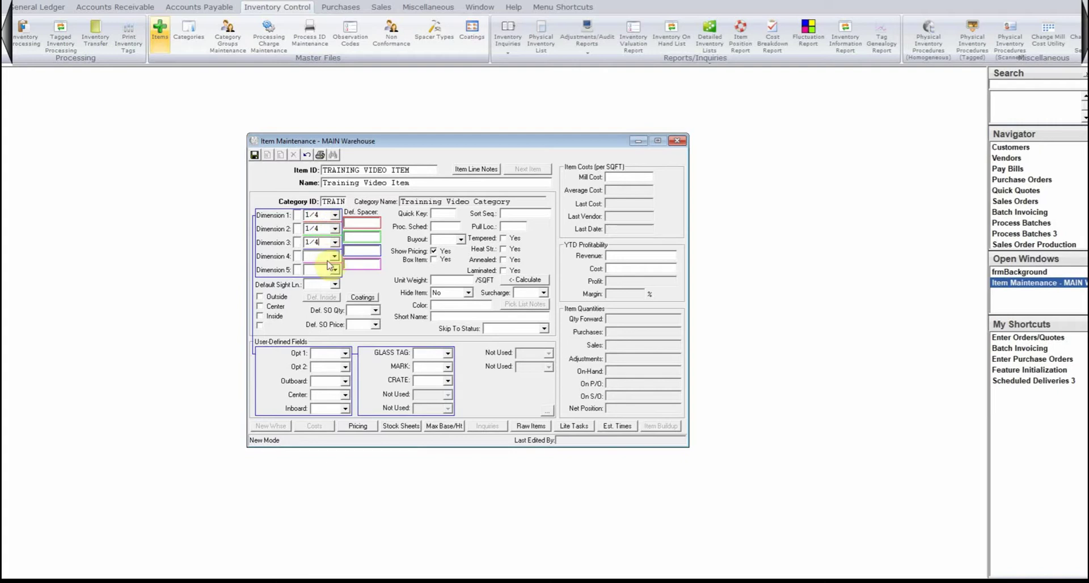
double_click(327, 244)
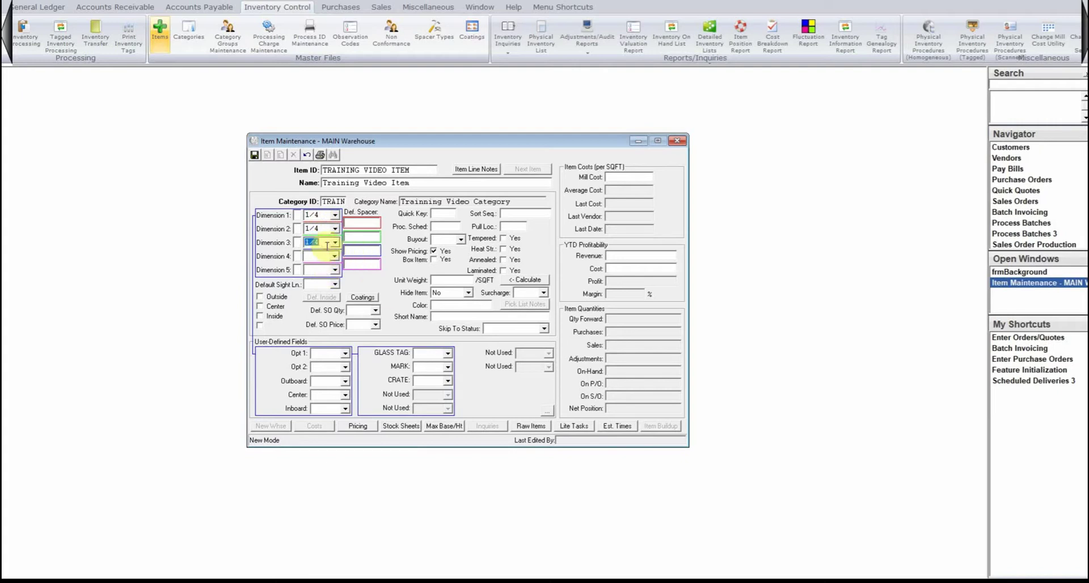
key("BackSpace")
key("shift+Tab")
key("BackSpace")
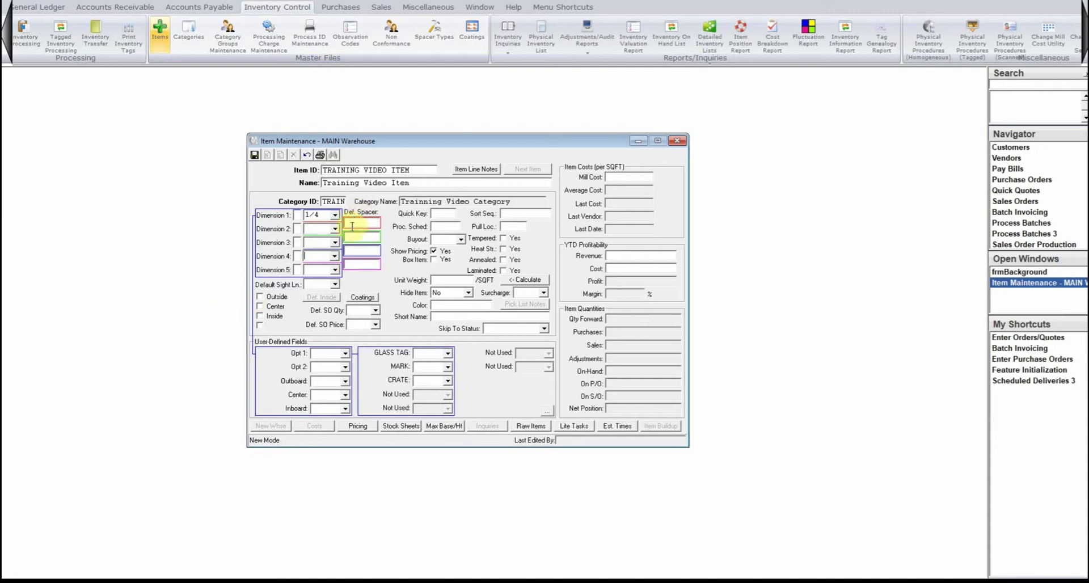
- Enable the Outside, Center and Inside positions and the unlabelled option below them
left_click(276, 297)
left_click(275, 306)
left_click(274, 316)
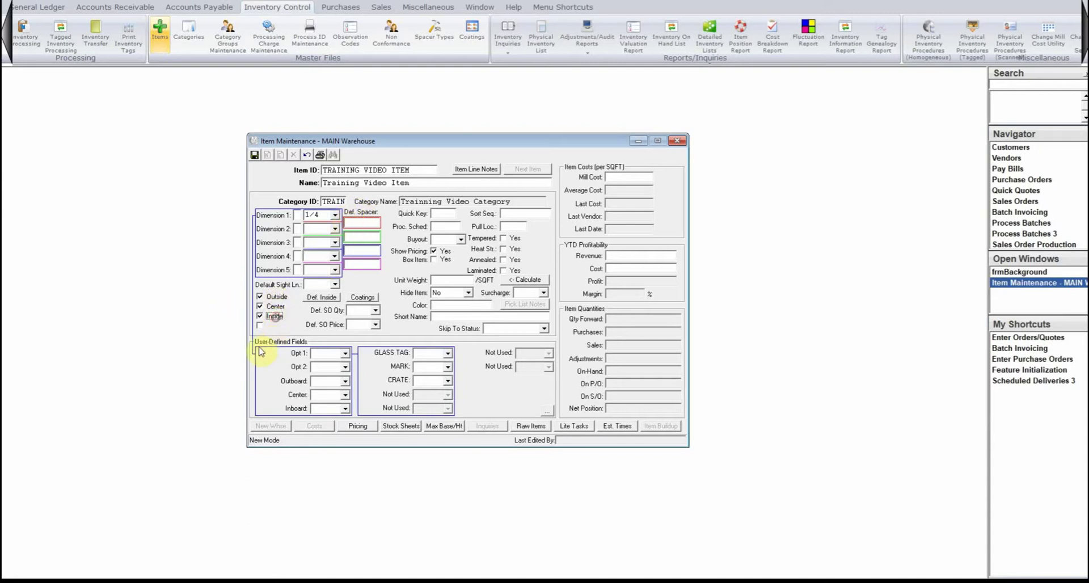
left_click(259, 325)
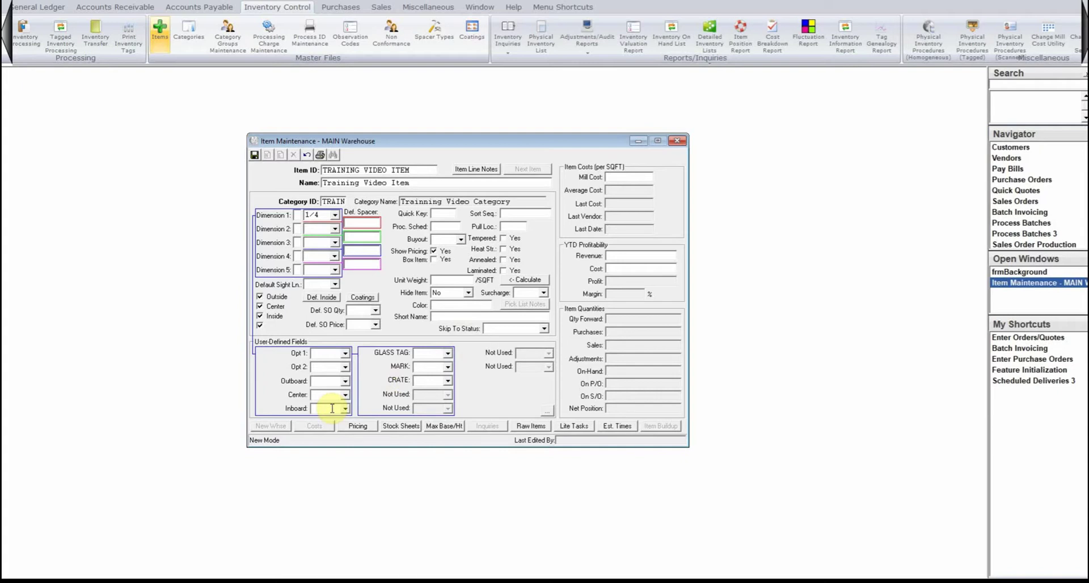
- Set the default sales order quantity unit to PCS and the default price unit to SQFT
left_click(376, 311)
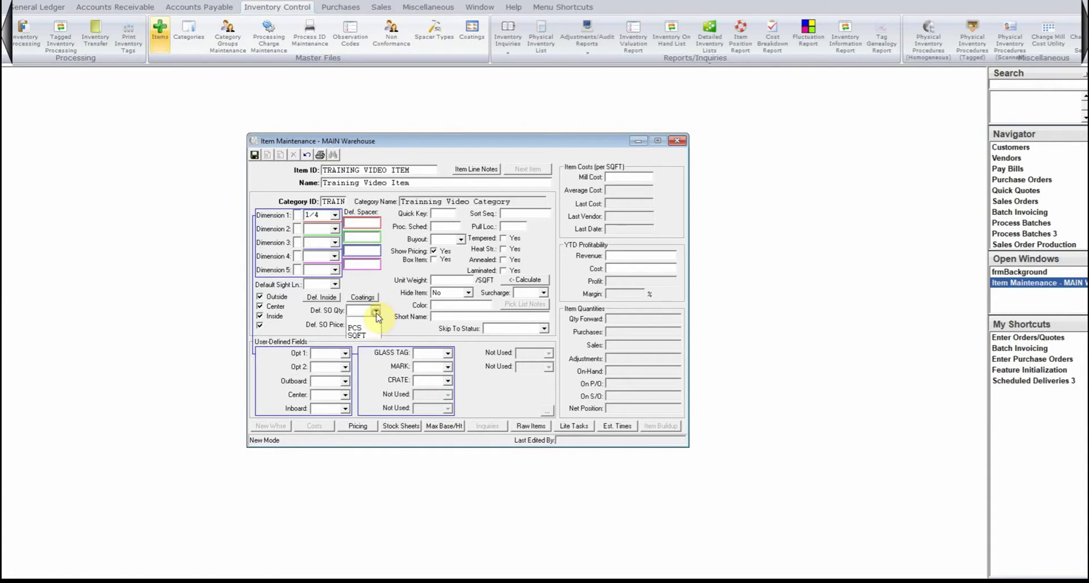
left_click(364, 328)
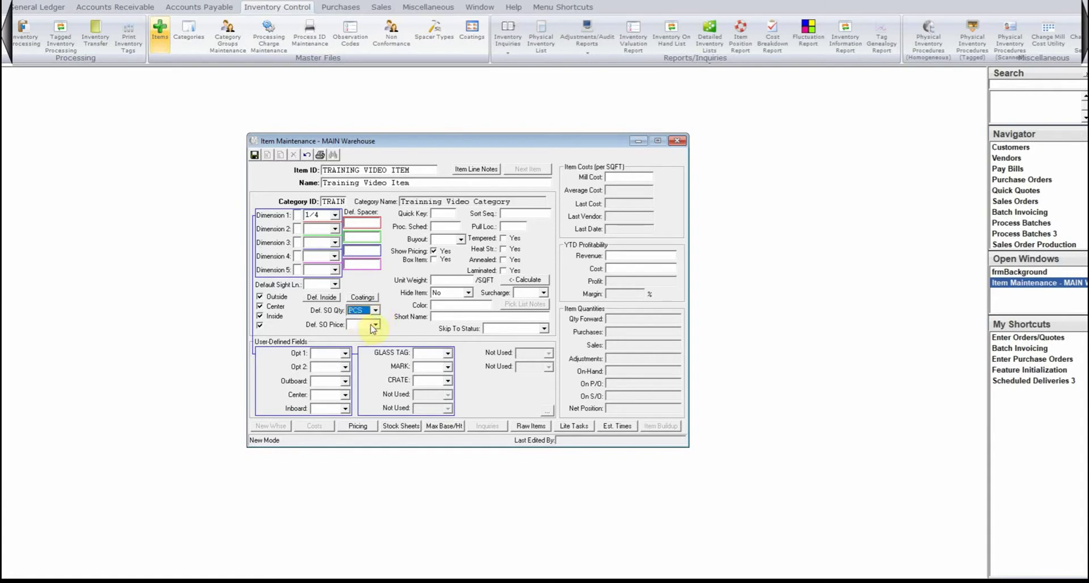
left_click(374, 324)
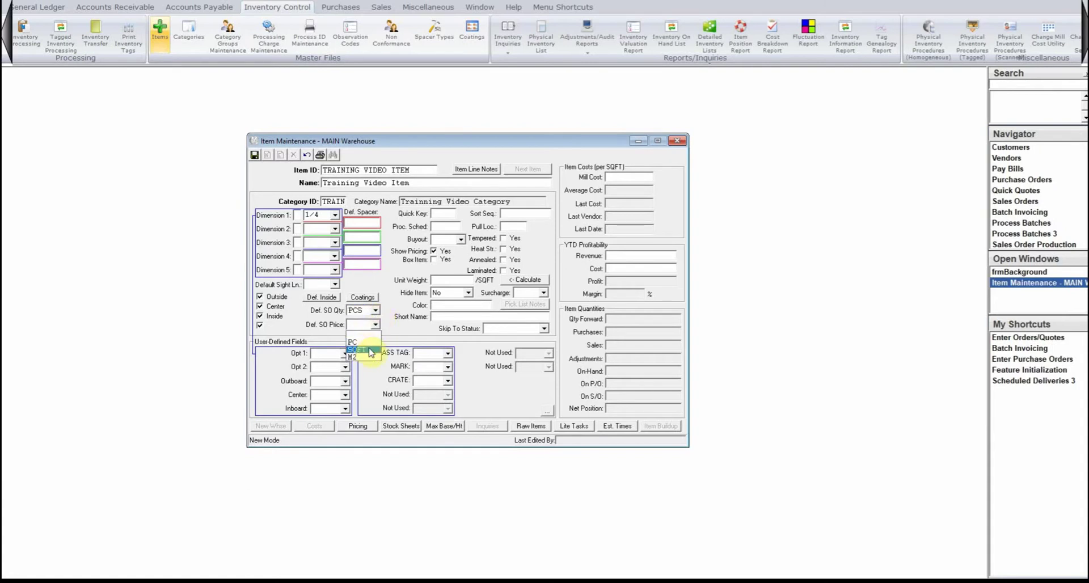
left_click(368, 350)
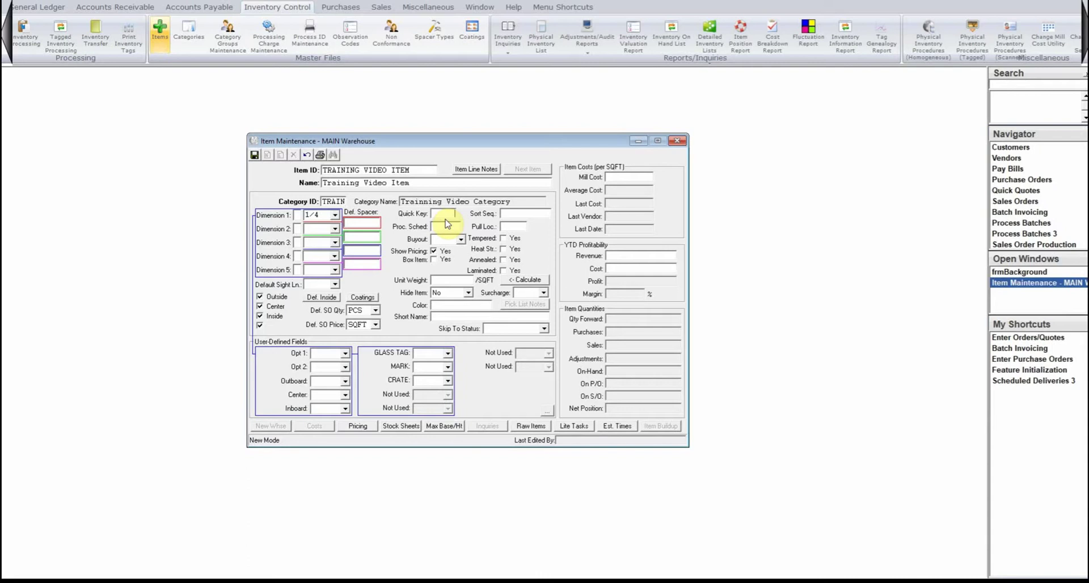
- Try 14 as the item's quick key and clear it, leaving the sort sequence blank
type("14")
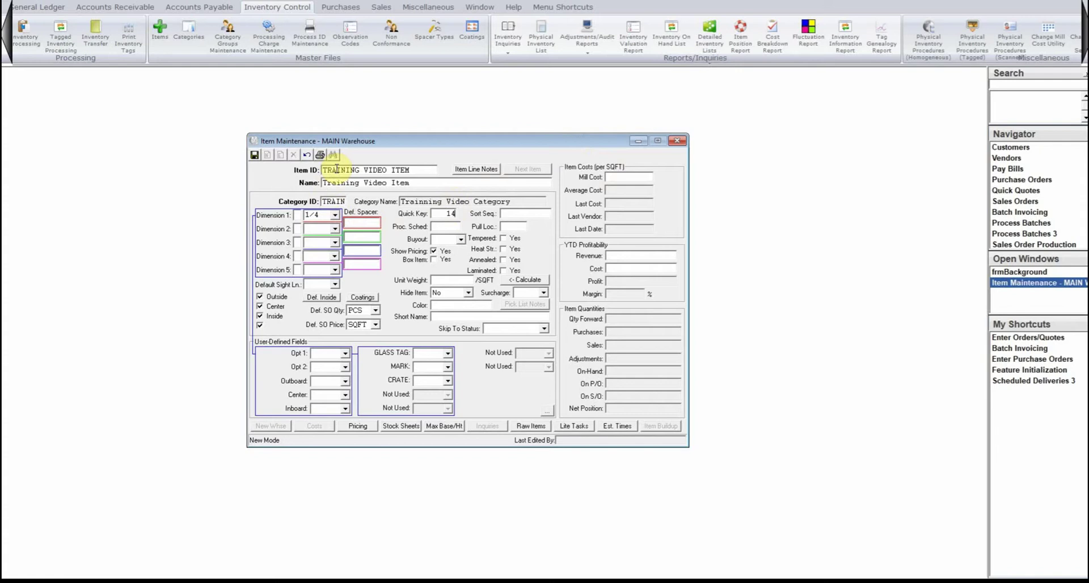
double_click(451, 214)
key("BackSpace")
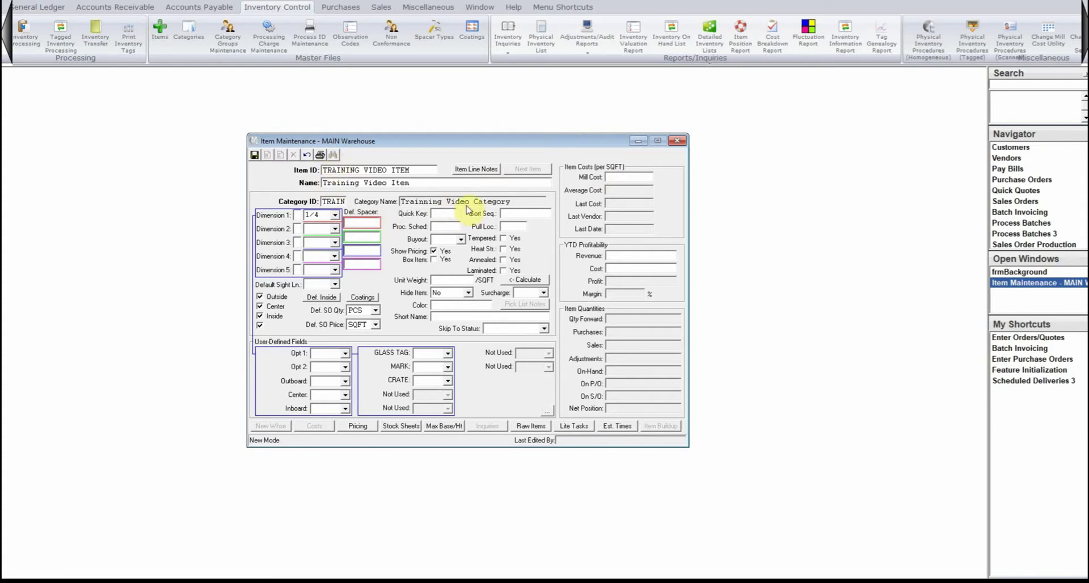
left_click(513, 214)
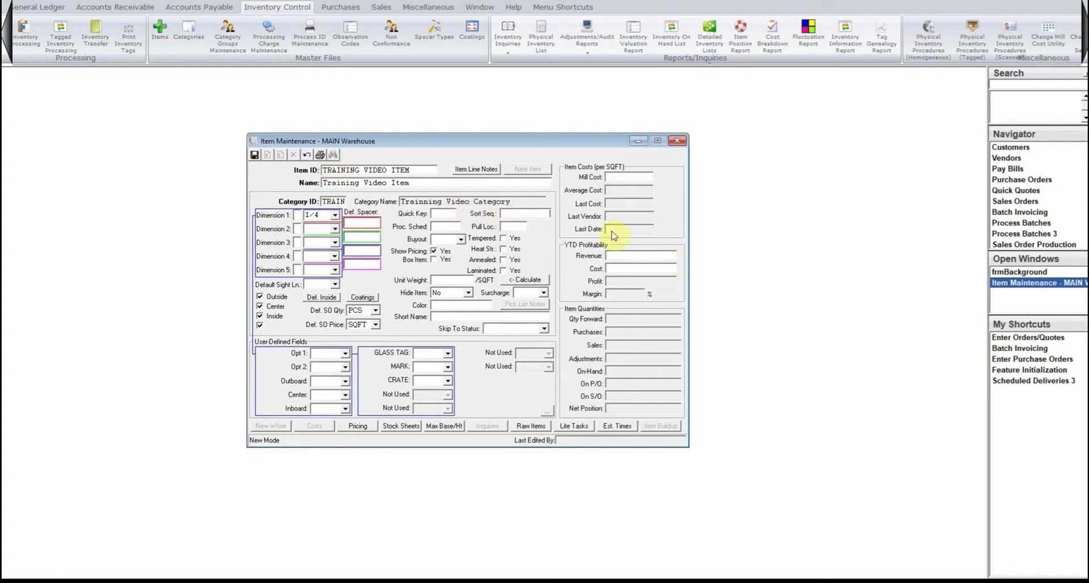
type("1")
- Set the item's Buyout option to N - Stock
left_click(461, 240)
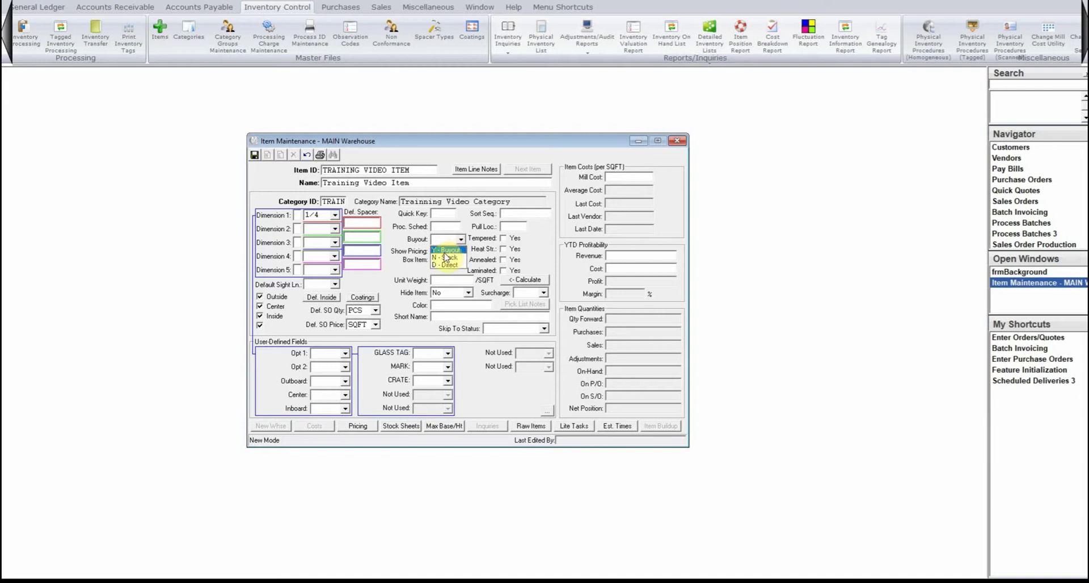
left_click(452, 251)
left_click(454, 239)
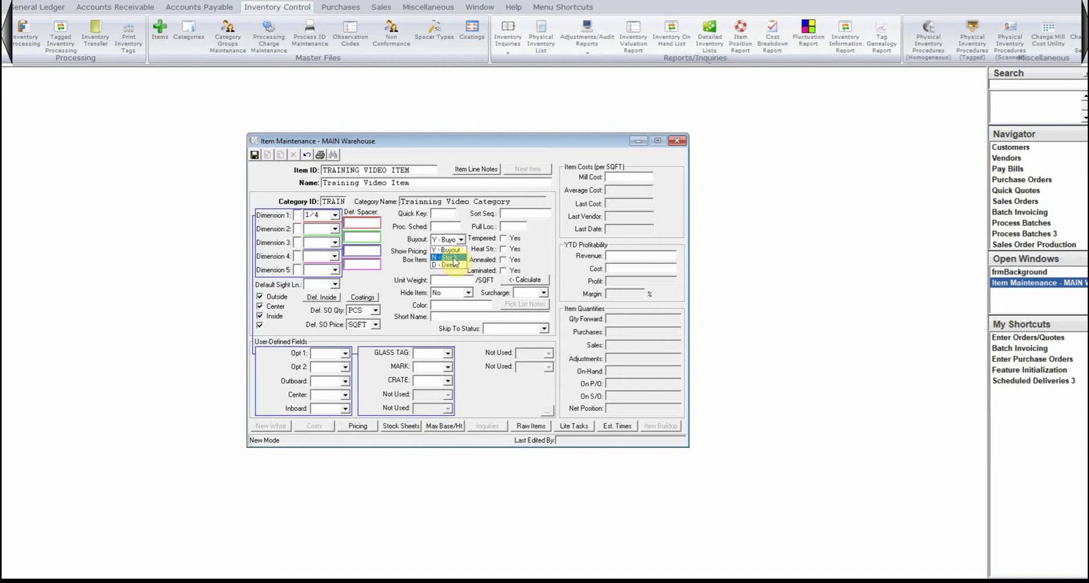
left_click(448, 257)
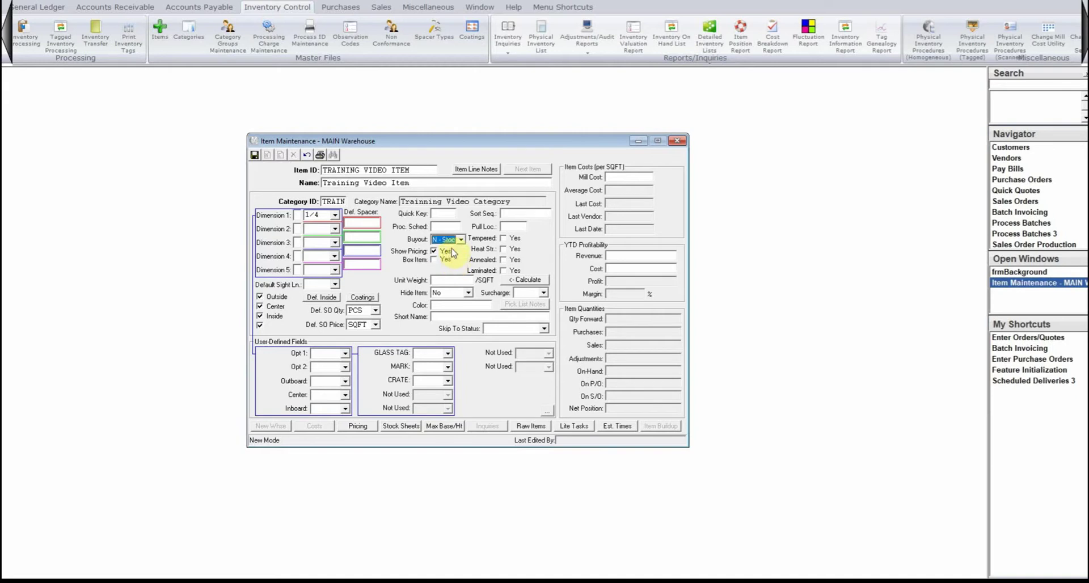
left_click(447, 239)
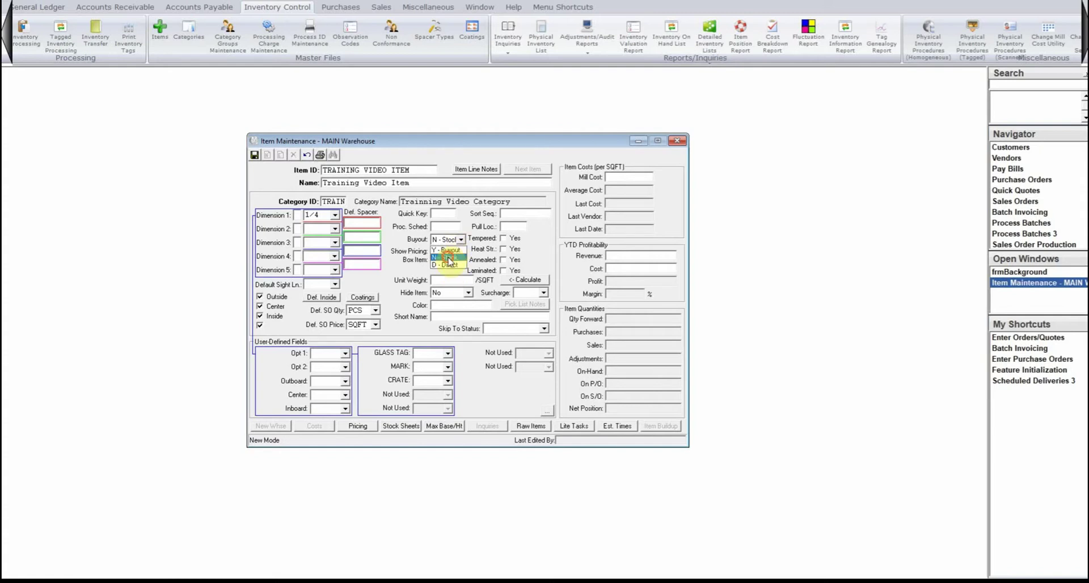
left_click(447, 257)
key("Tab")
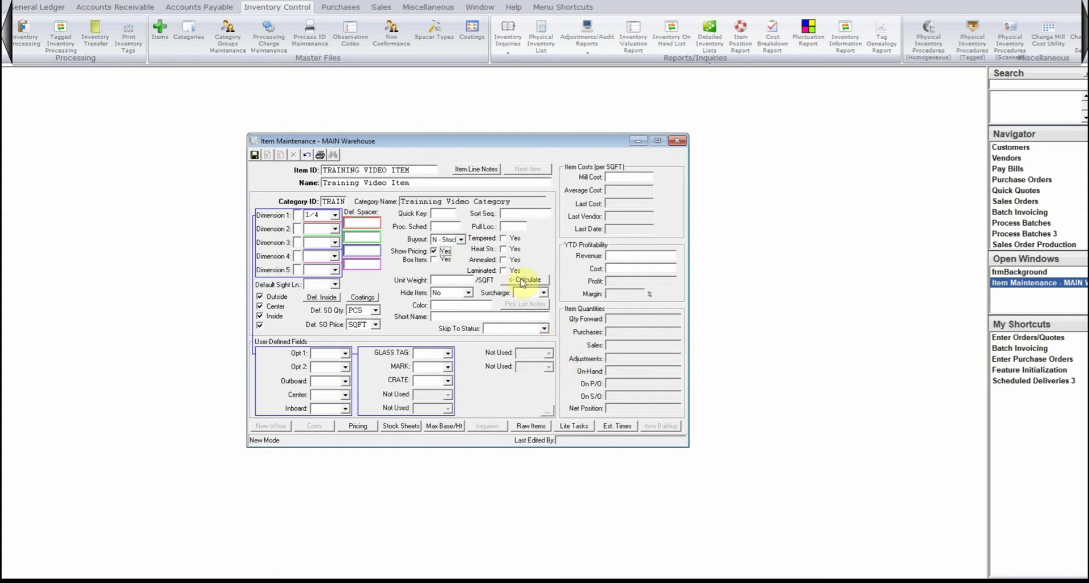
- Try the Tempered, Heat Str., Annealed and Laminated options and turn all four off again
left_click(504, 238)
left_click(503, 249)
left_click(504, 259)
left_click(504, 271)
left_click(503, 259)
left_click(503, 249)
left_click(504, 239)
left_click(504, 270)
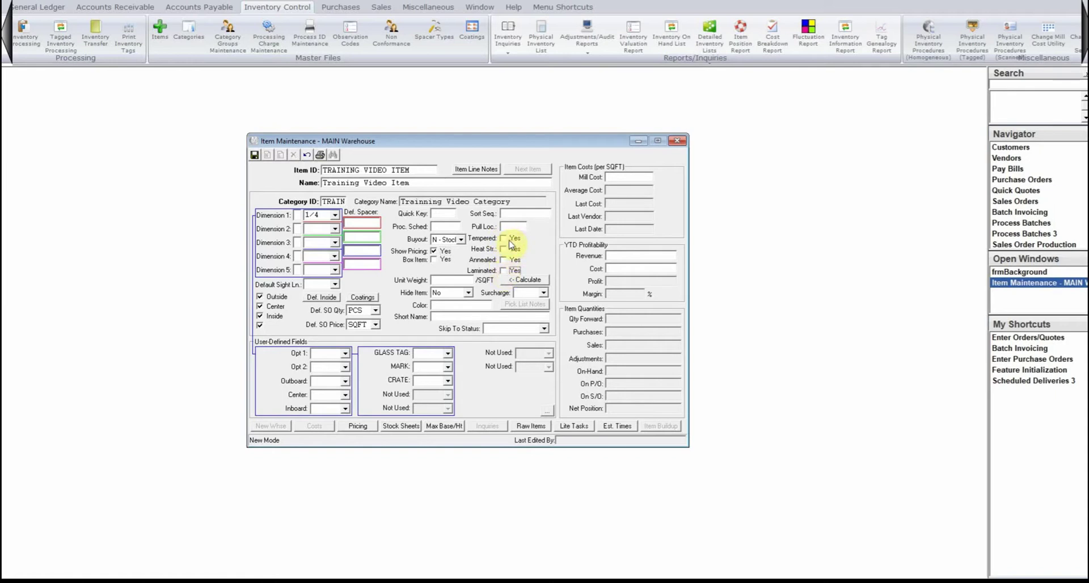
- Mark the item as Annealed and calculate its unit weight
left_click(506, 259)
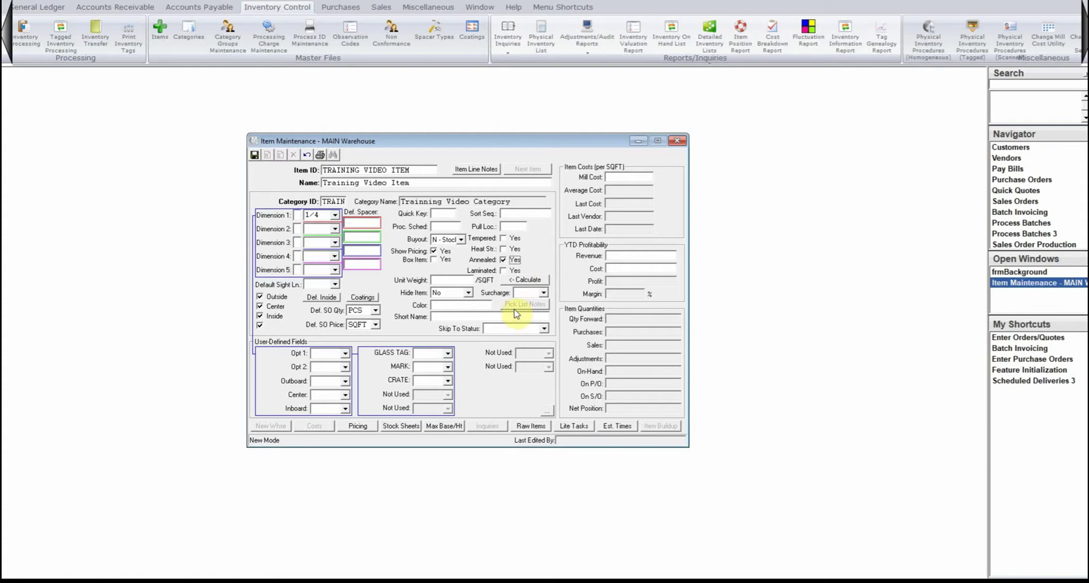
left_click(529, 280)
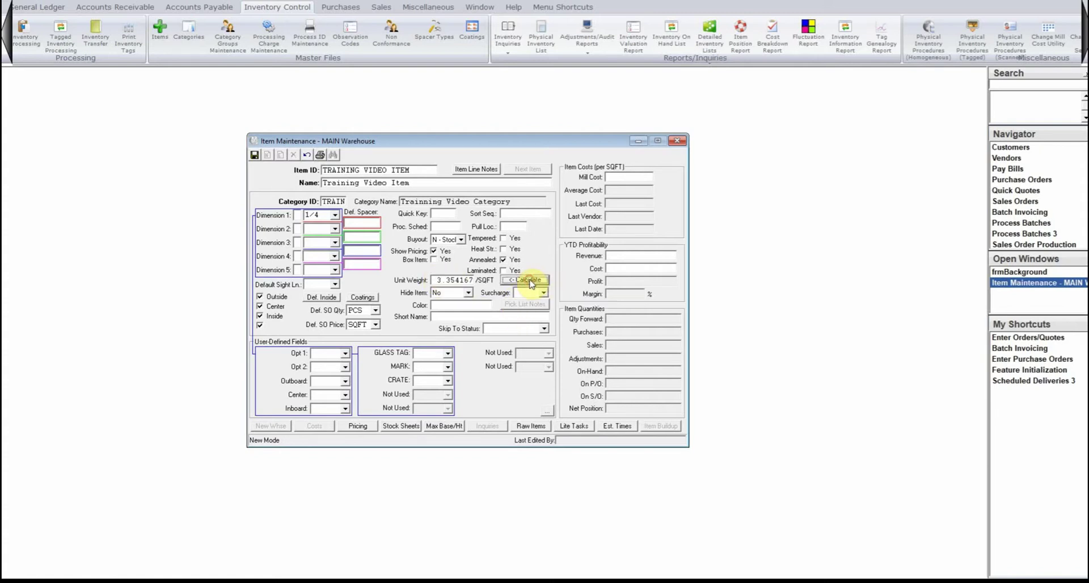
- Set the item's Dimension 2 to 1/4 and recalculate its unit weight
left_click_drag(436, 280, 477, 282)
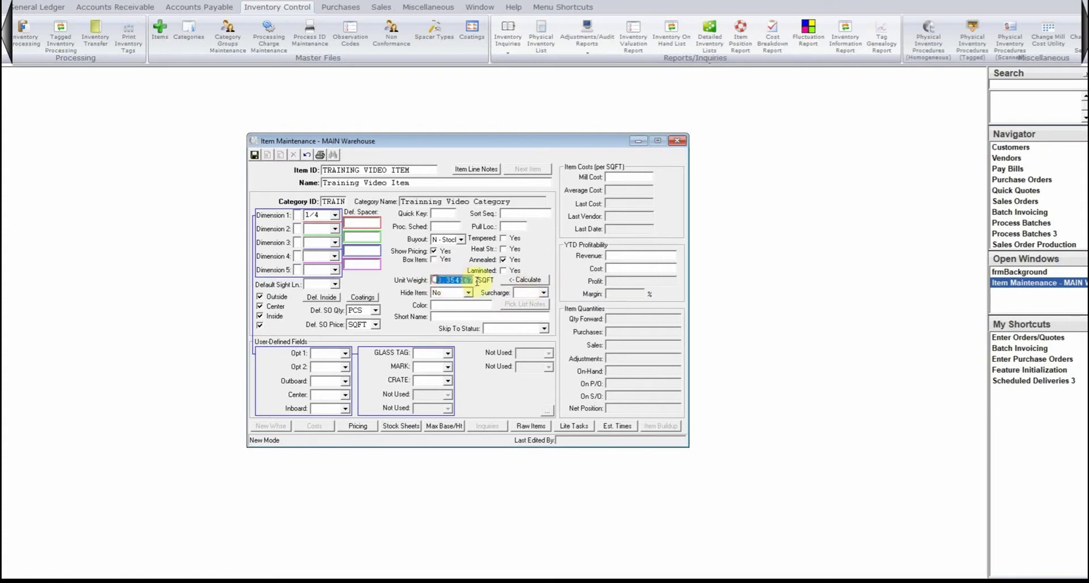
left_click(312, 229)
type("1/4")
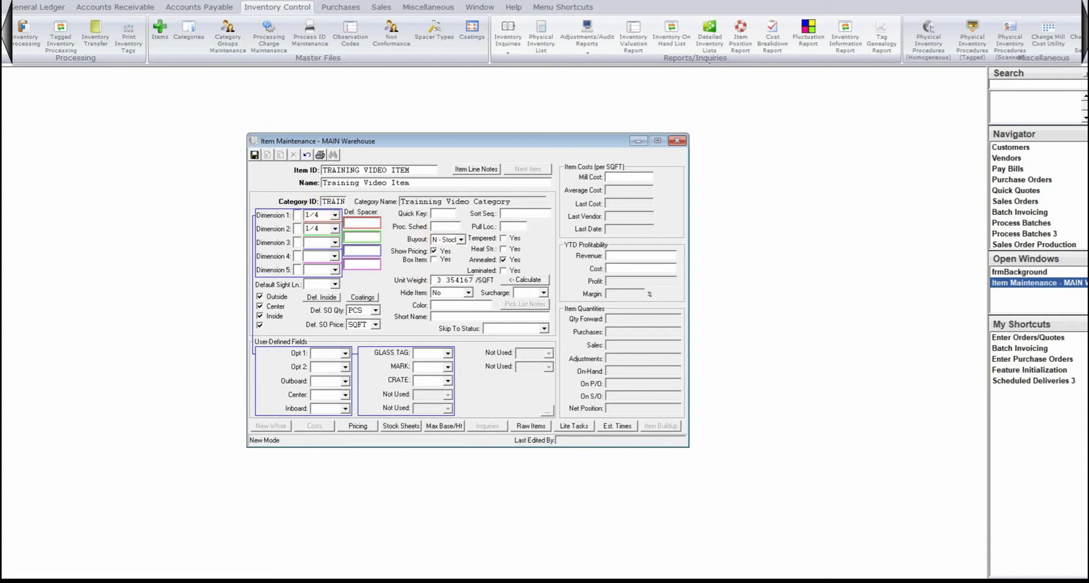
left_click(522, 280)
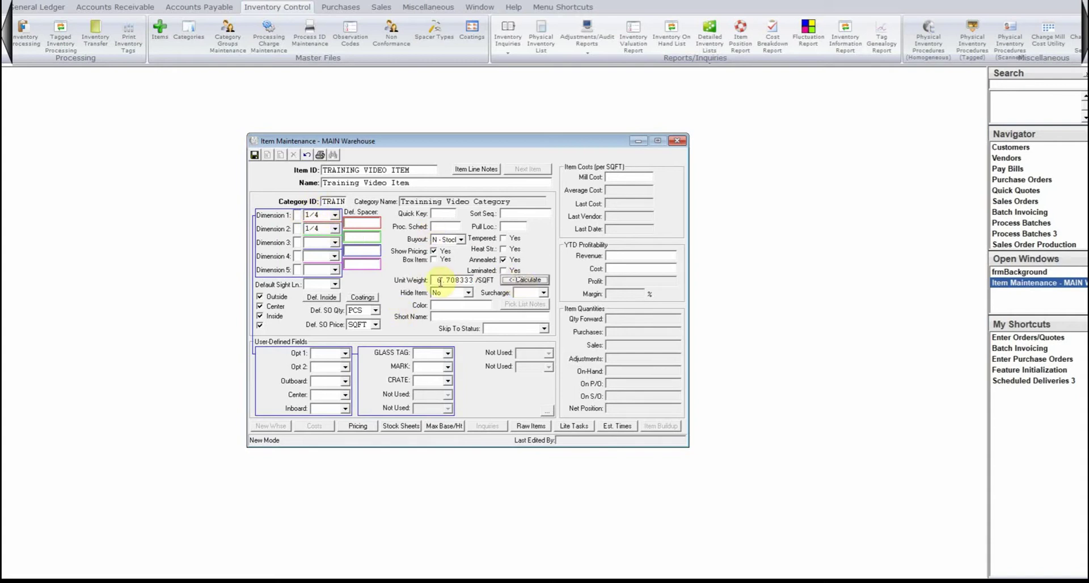
- Clear Dimension 2 and recalculate the unit weight for the single 1/4 thickness
left_click(323, 228)
key("BackSpace")
key("BackSpace")
key("BackSpace")
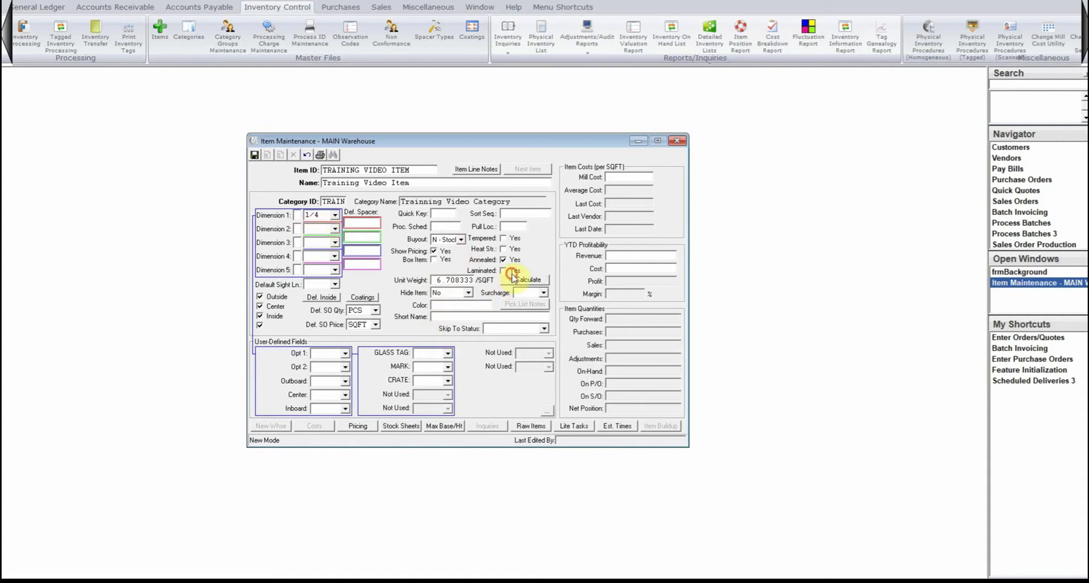
left_click(514, 279)
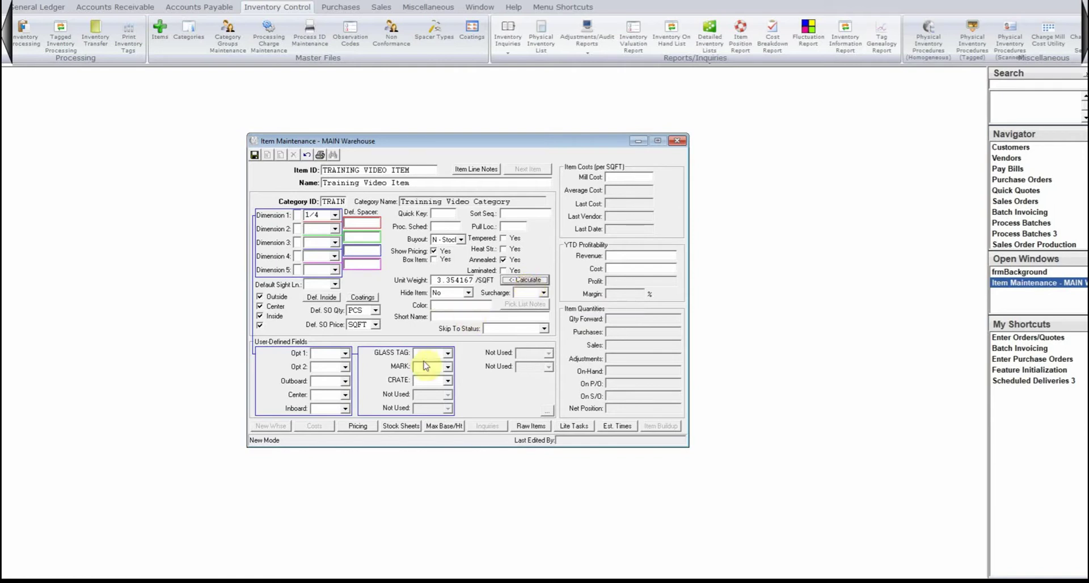
- Keep the item's Hide Item option at No and leave the short name blank
left_click(456, 296)
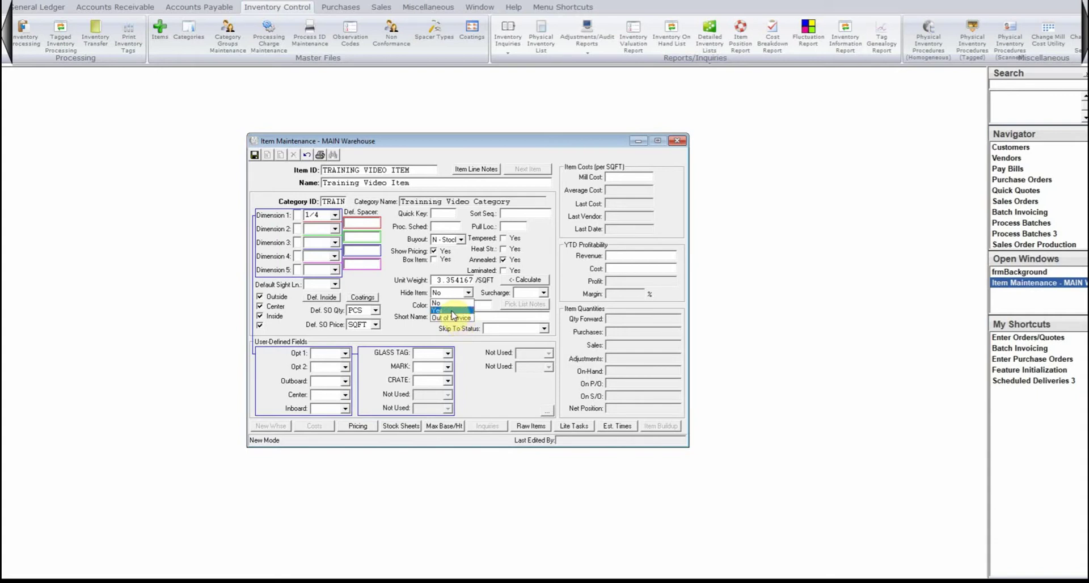
left_click(453, 303)
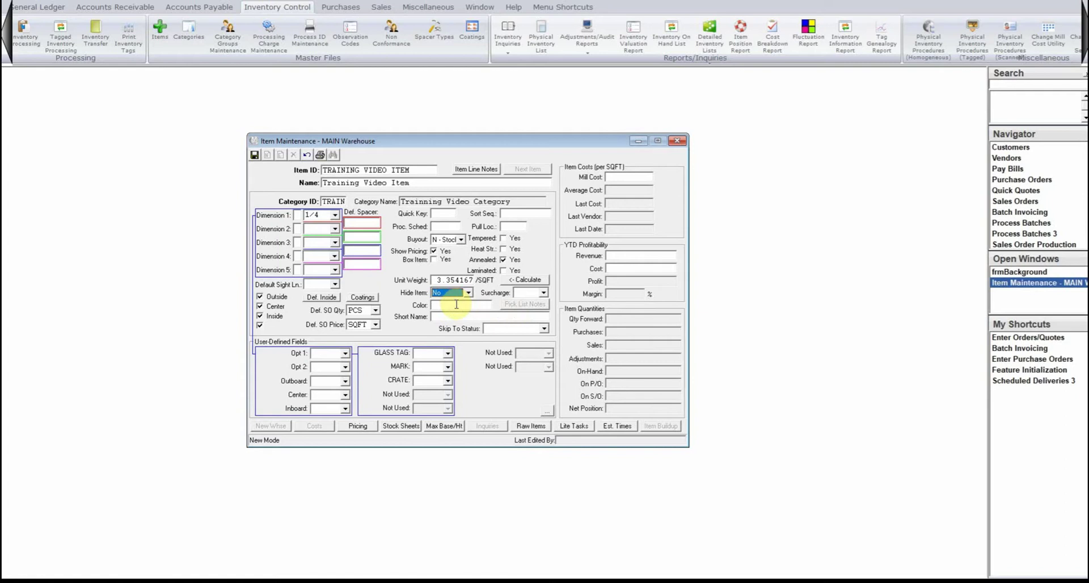
left_click(448, 316)
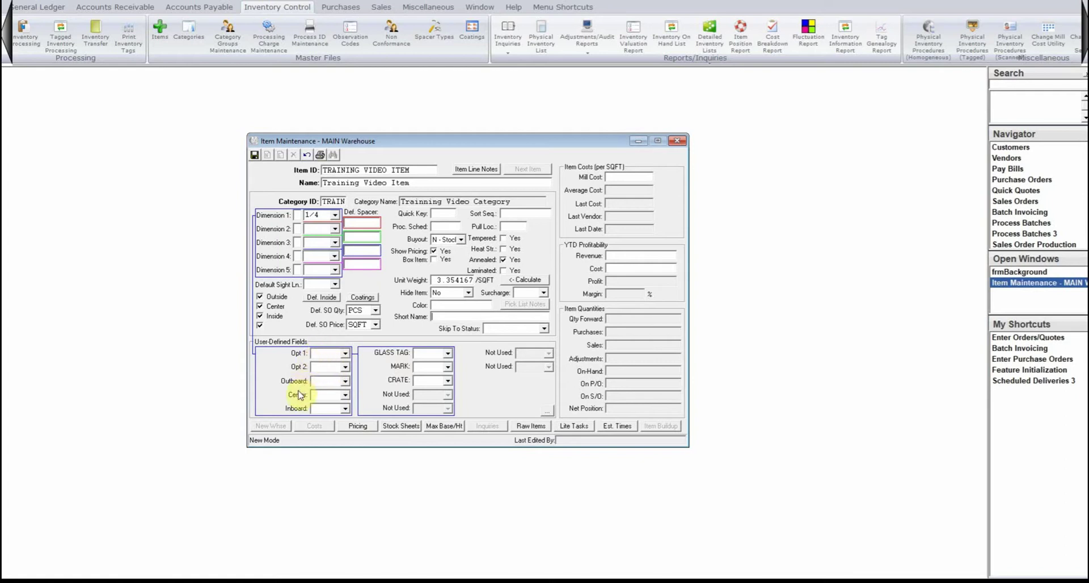
- Enter 14C as the Opt 1 user-defined field of the item
left_click(326, 354)
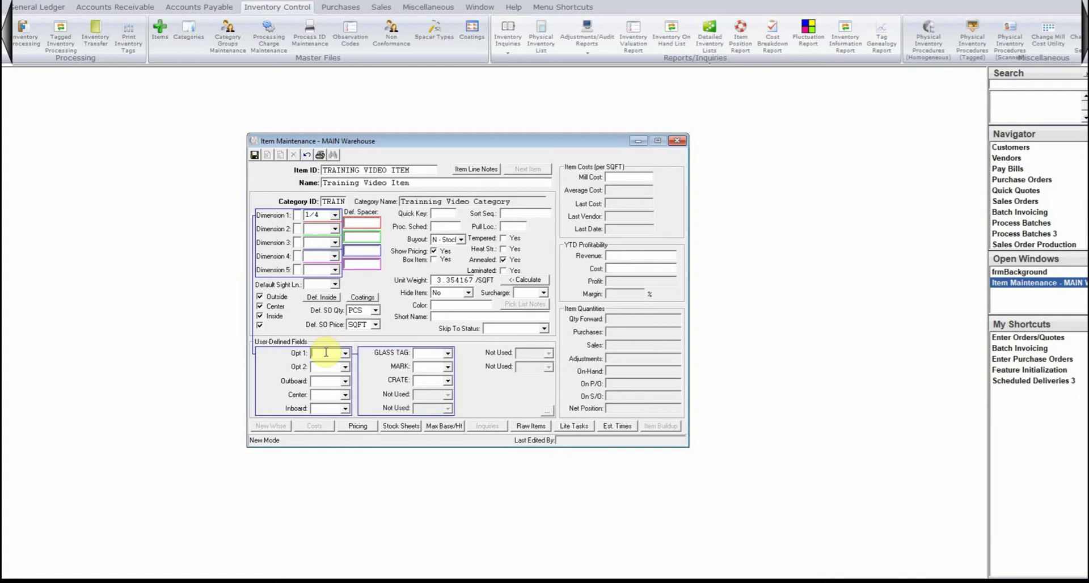
left_click_drag(431, 171, 322, 170)
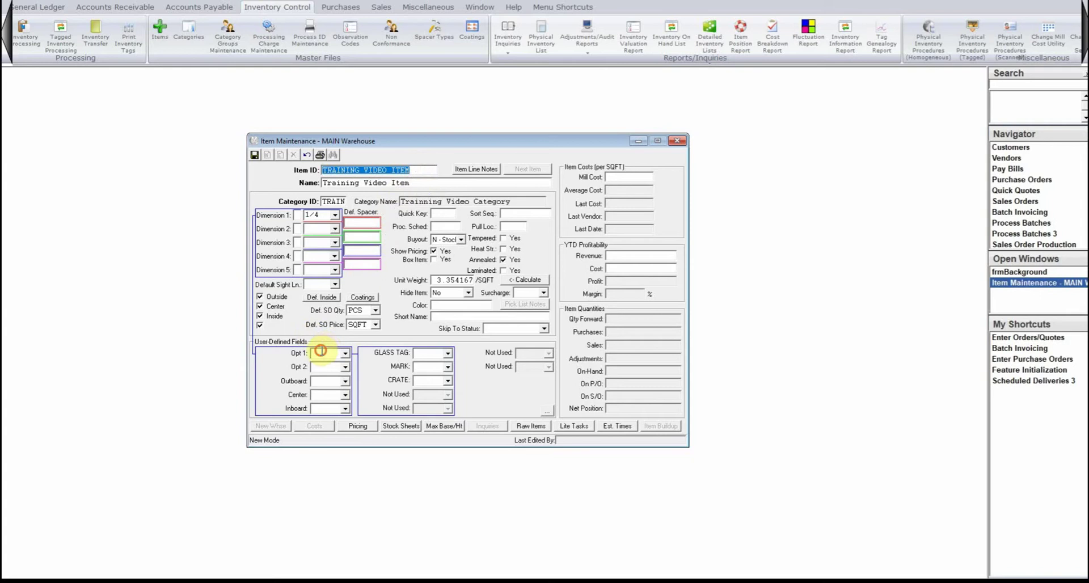
left_click(320, 352)
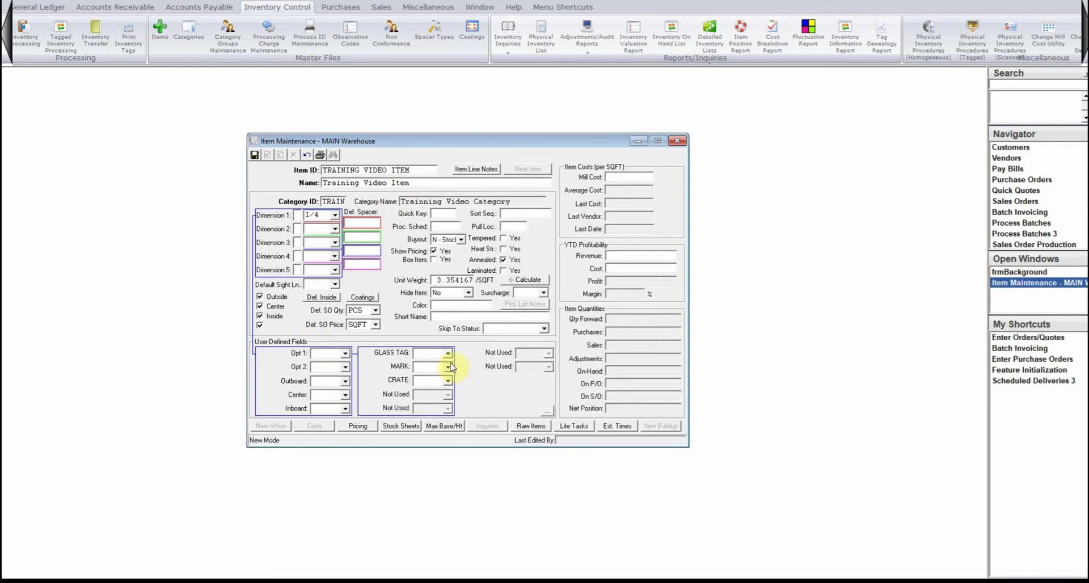
type("14C")
left_click(447, 383)
double_click(330, 354)
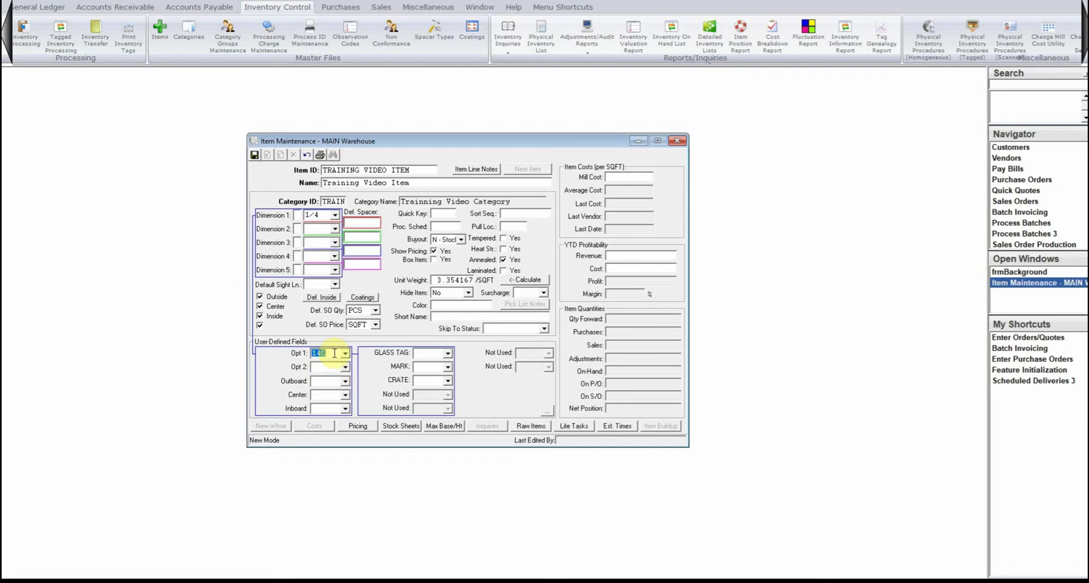
- Start a new pricing record for the item with SQFT as the base price factor
left_click(357, 427)
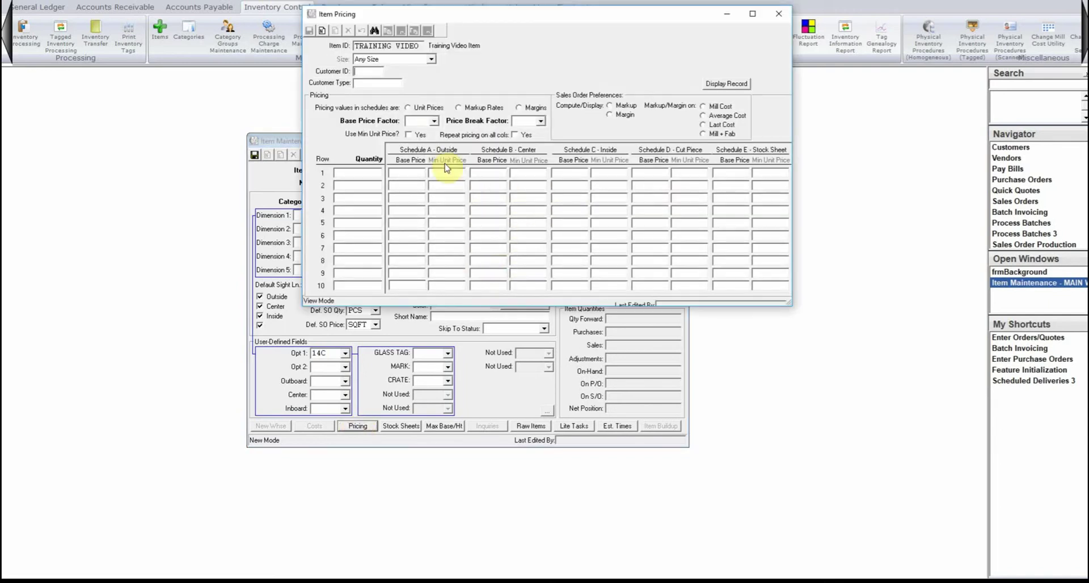
left_click(322, 30)
left_click(423, 121)
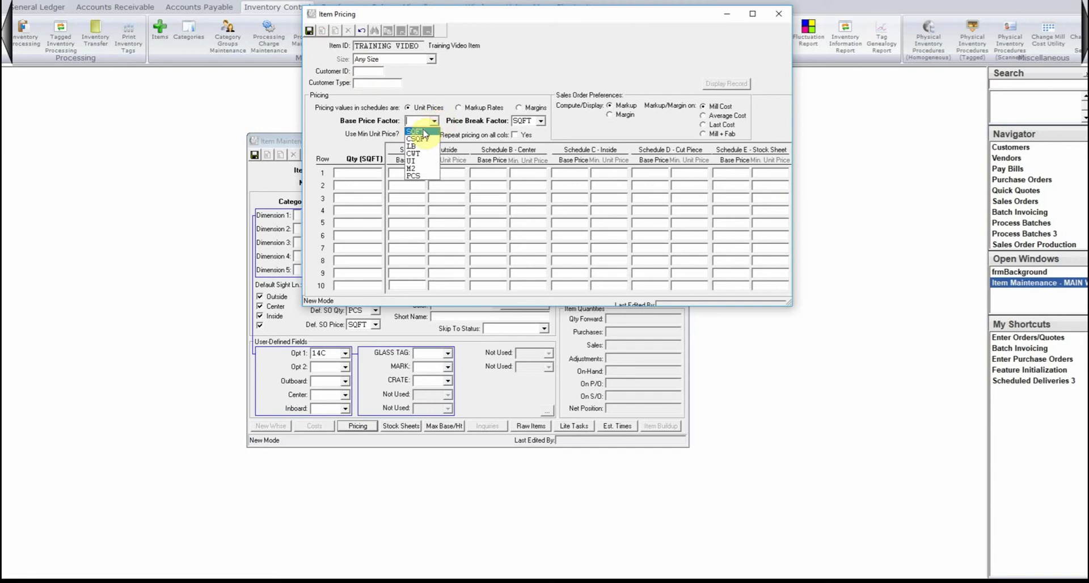
left_click(425, 133)
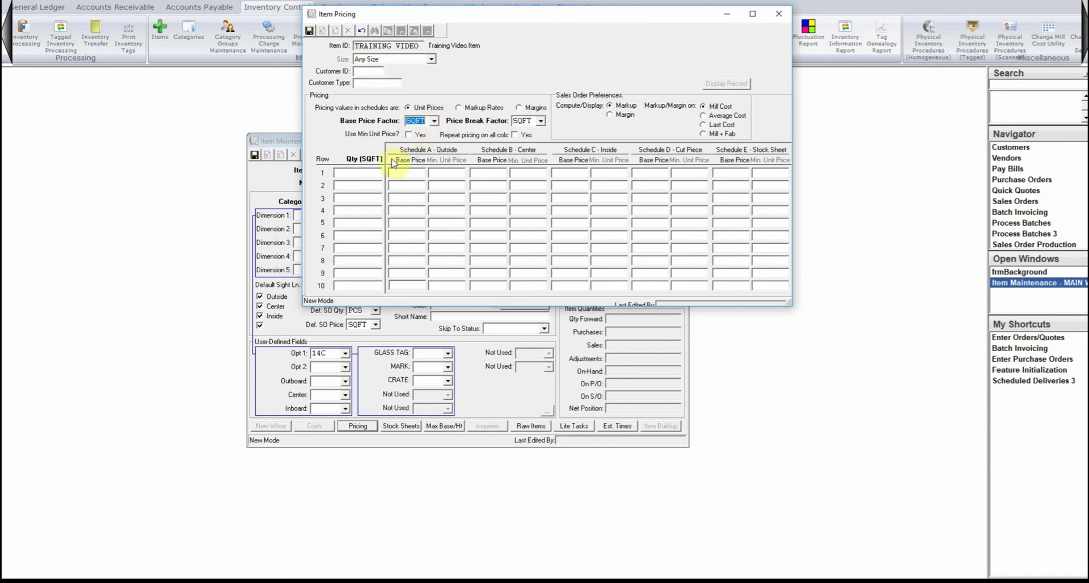
- Enter a first price break at quantity 0 with a base price of 2.25, repeating pricing on all columns
left_click(361, 172)
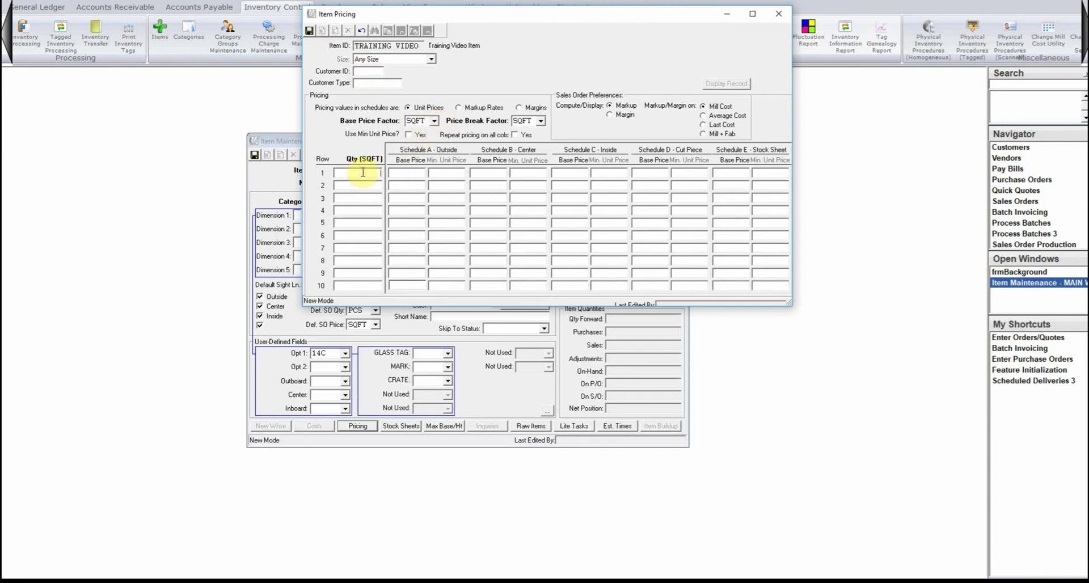
type("0")
left_click(407, 172)
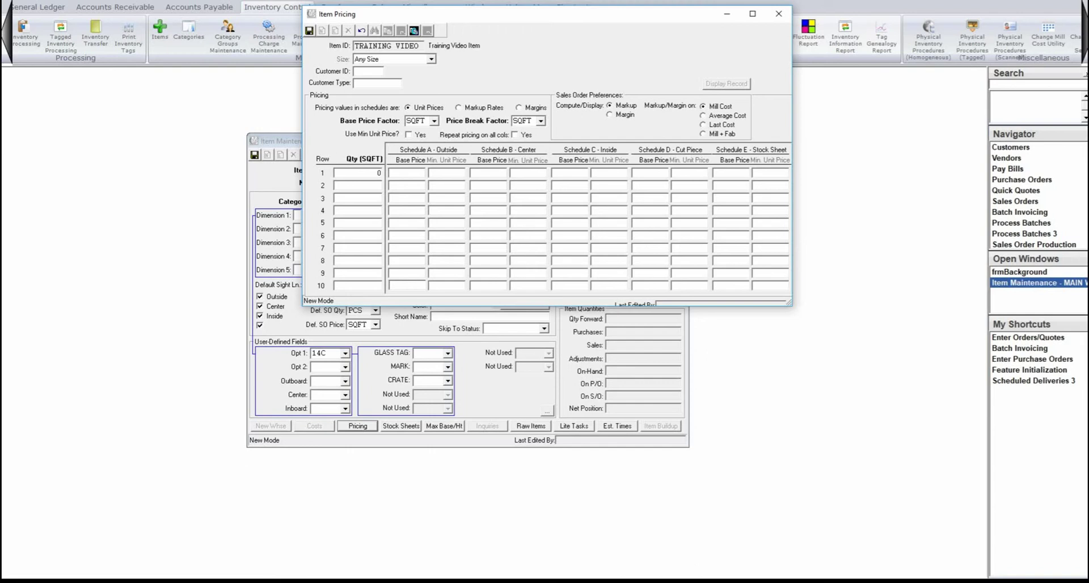
left_click(514, 135)
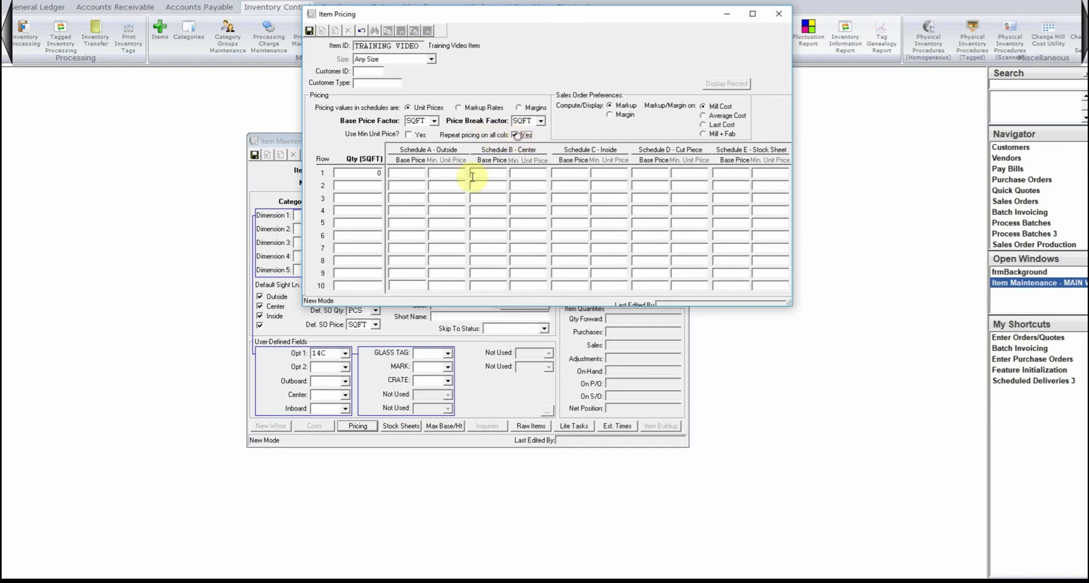
left_click(423, 172)
type("2.25")
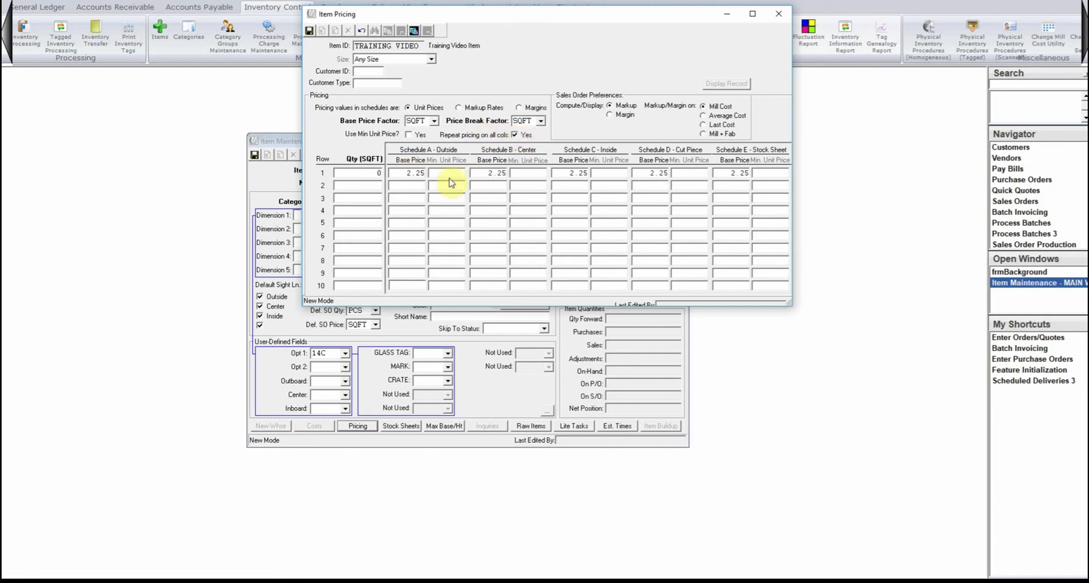
key("Tab")
- Add a second price break at quantity 100 with a base price of 2.00, then save and close the item pricing
left_click(382, 190)
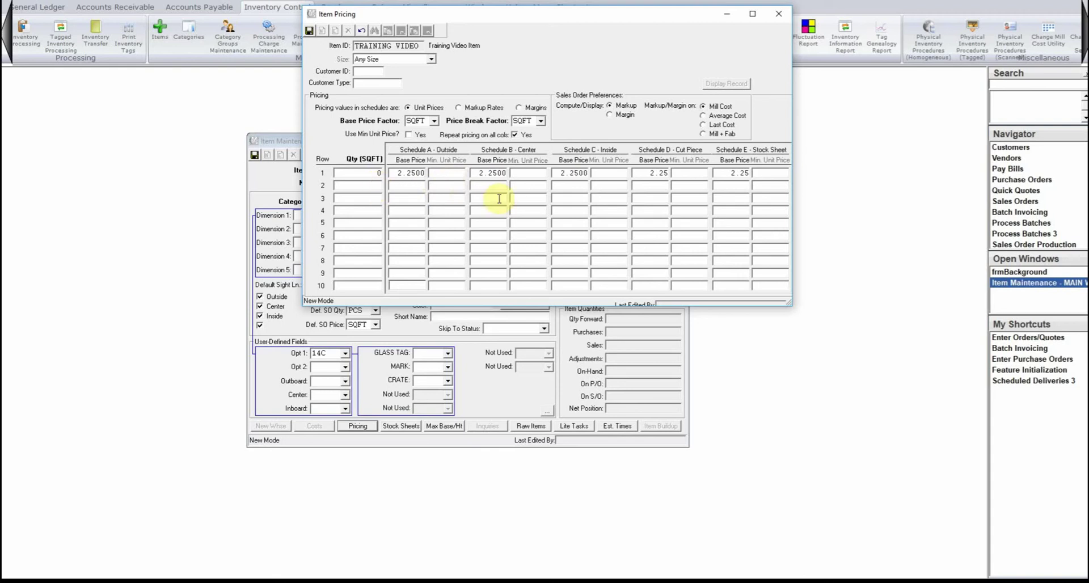
type("100")
type(".00")
key("Tab")
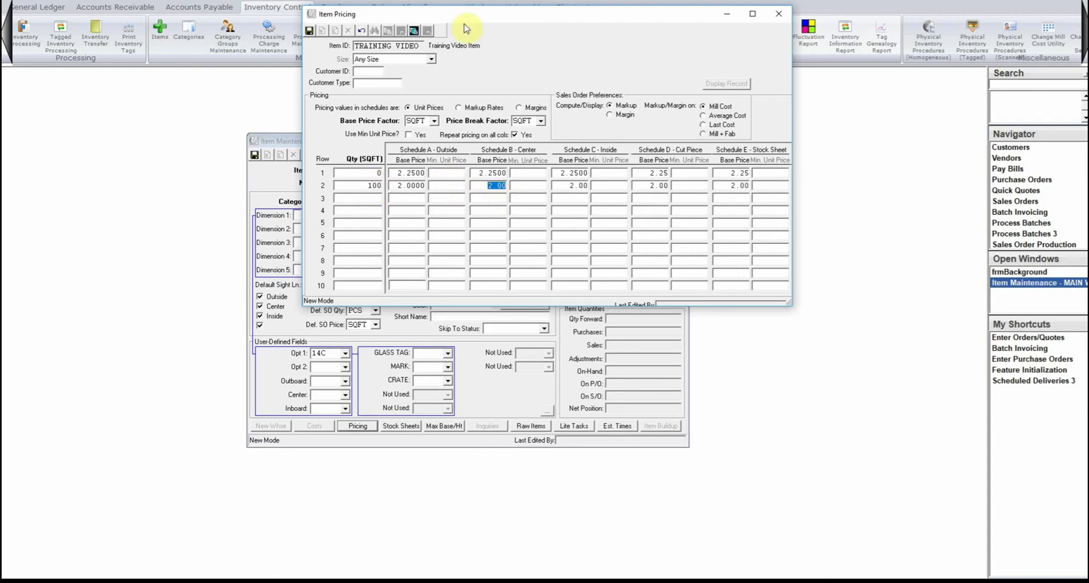
left_click(310, 31)
left_click(778, 13)
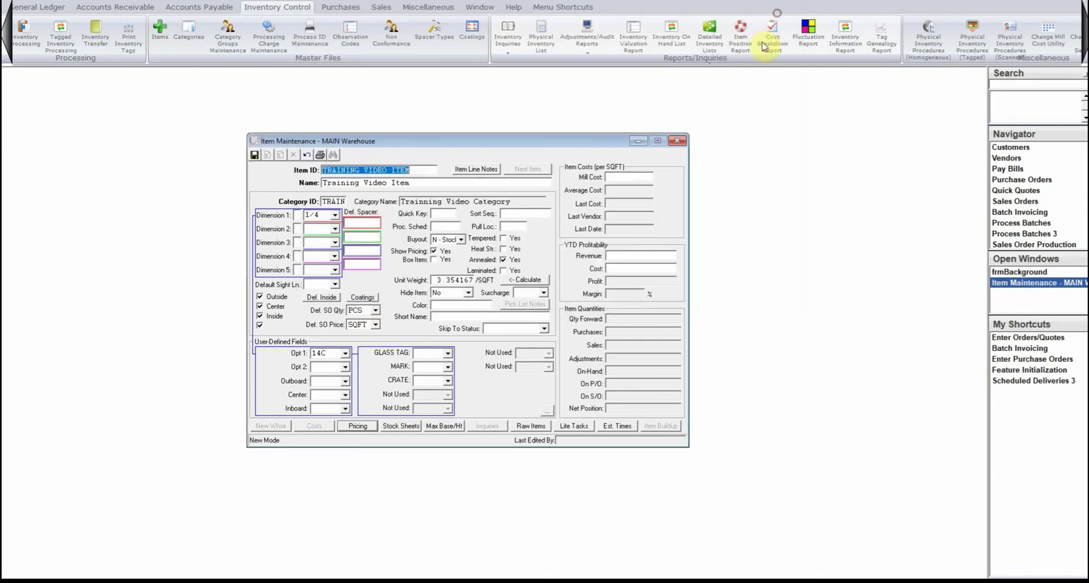
- Create a 96 X 130 stock sheet with reorder point 10, desired level 100, reorder increment 30 and 30 pieces per case
left_click(402, 426)
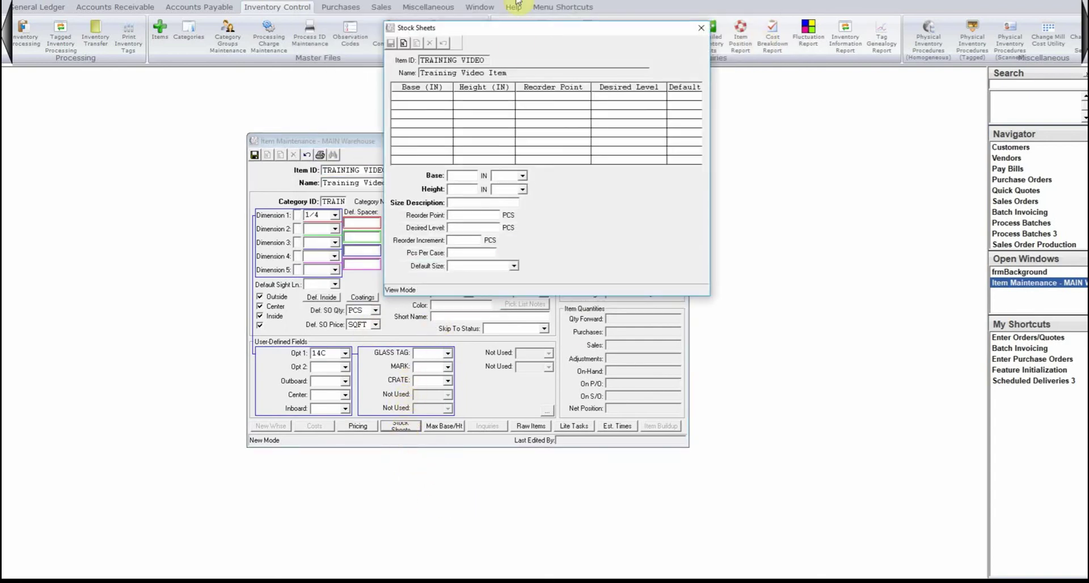
left_click(404, 43)
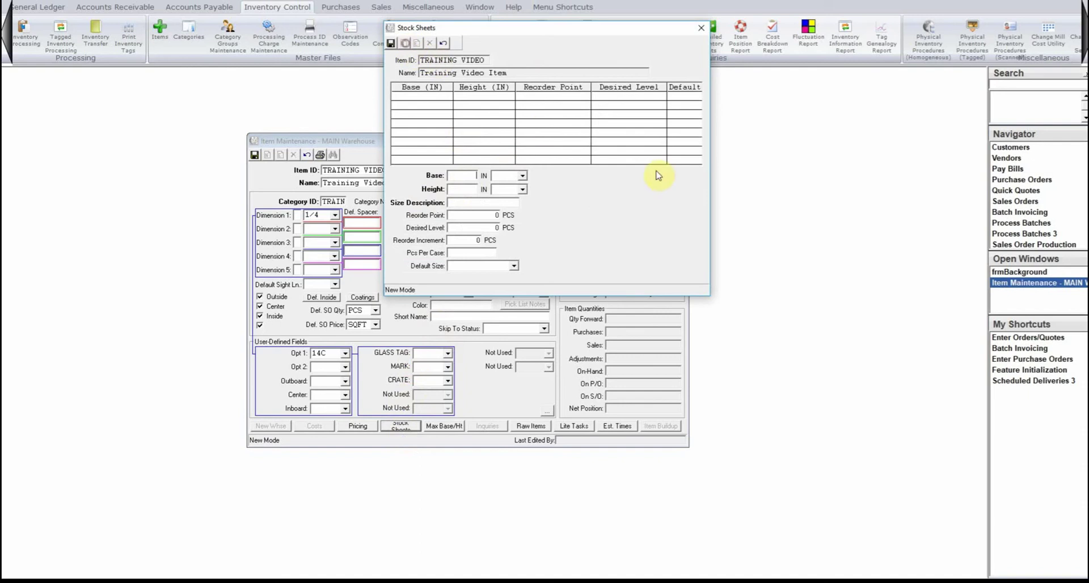
type("96 X 130")
key("Tab")
key("Tab")
type("10")
key("Tab")
type("100")
type("30")
key("Tab")
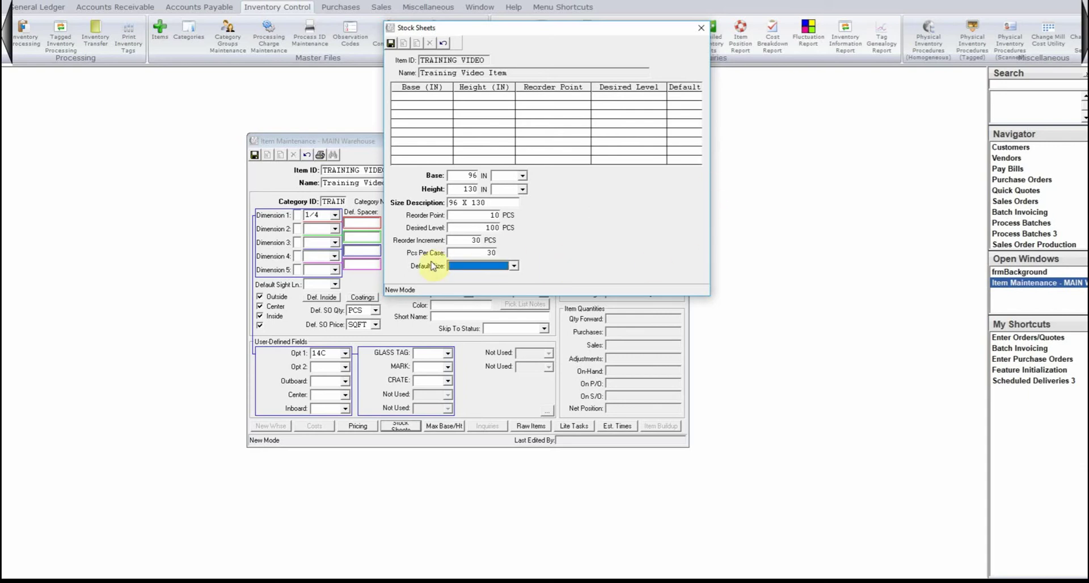
- Set the stock sheet's Default Size to No, Not Default Size, then save it and close the stock sheets
left_click(477, 269)
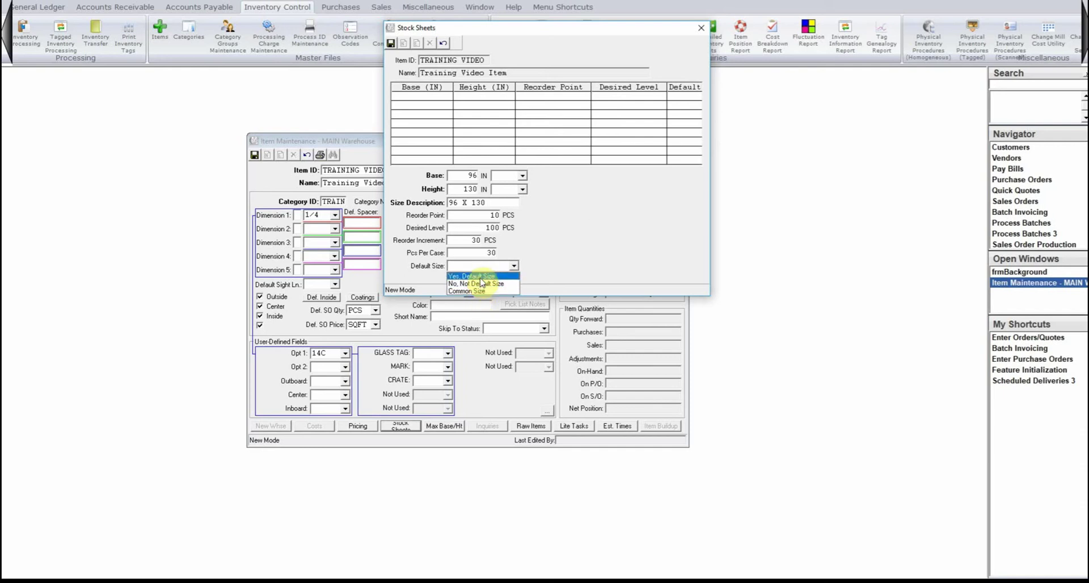
left_click(481, 277)
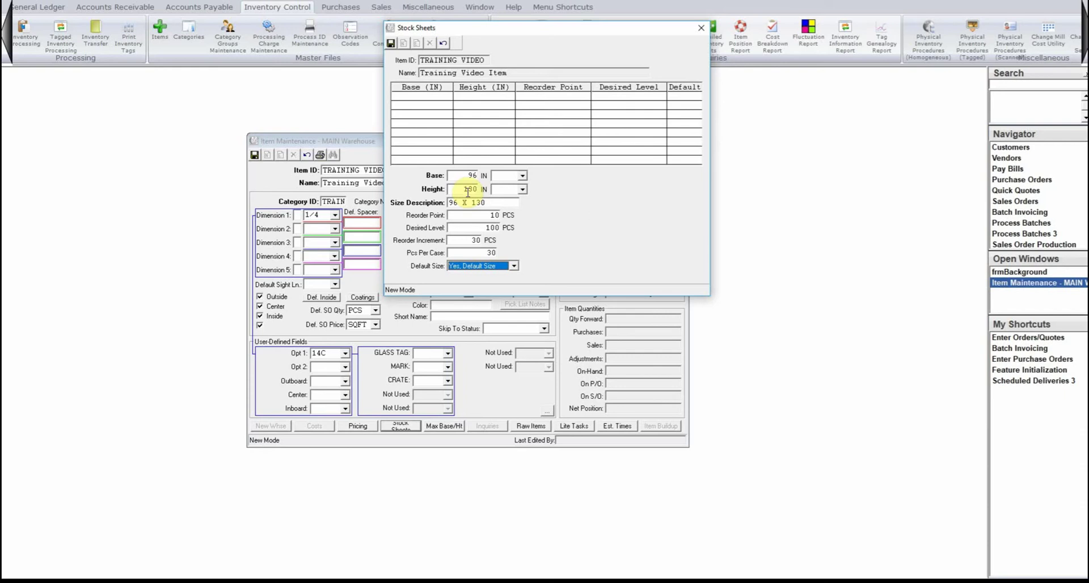
left_click(485, 266)
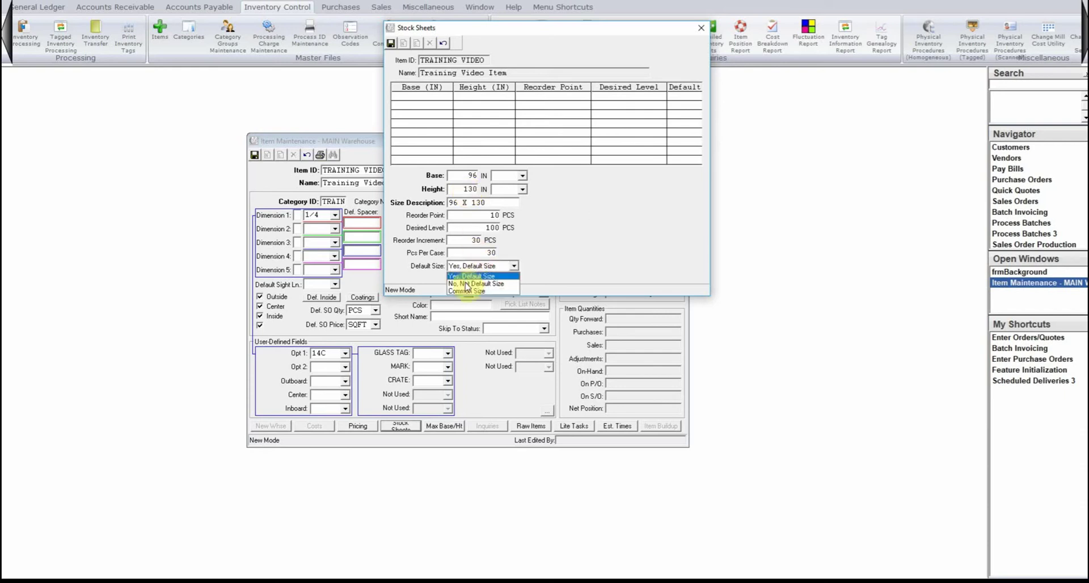
left_click(466, 284)
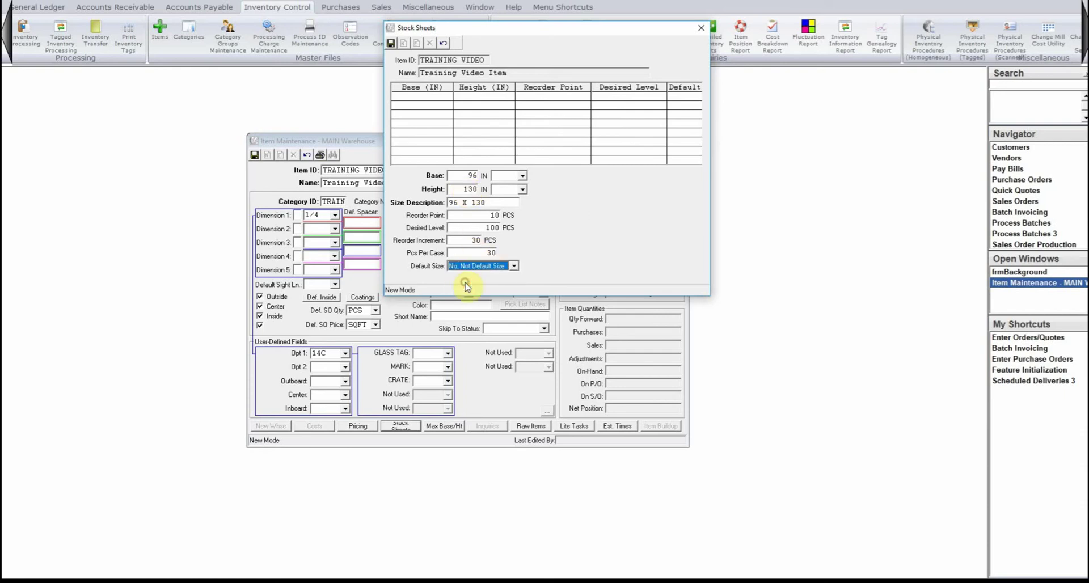
left_click(391, 44)
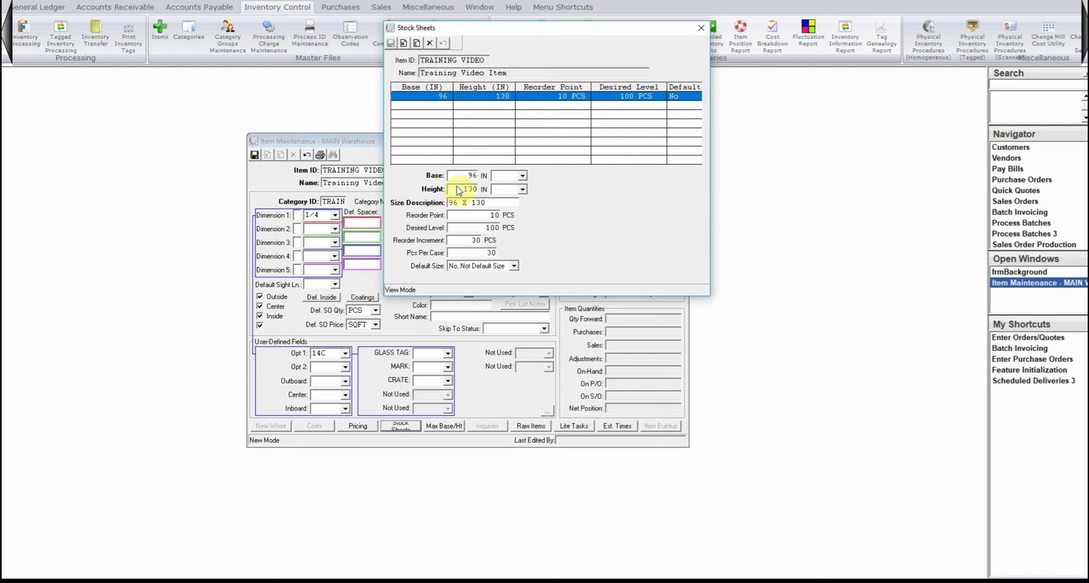
left_click(701, 27)
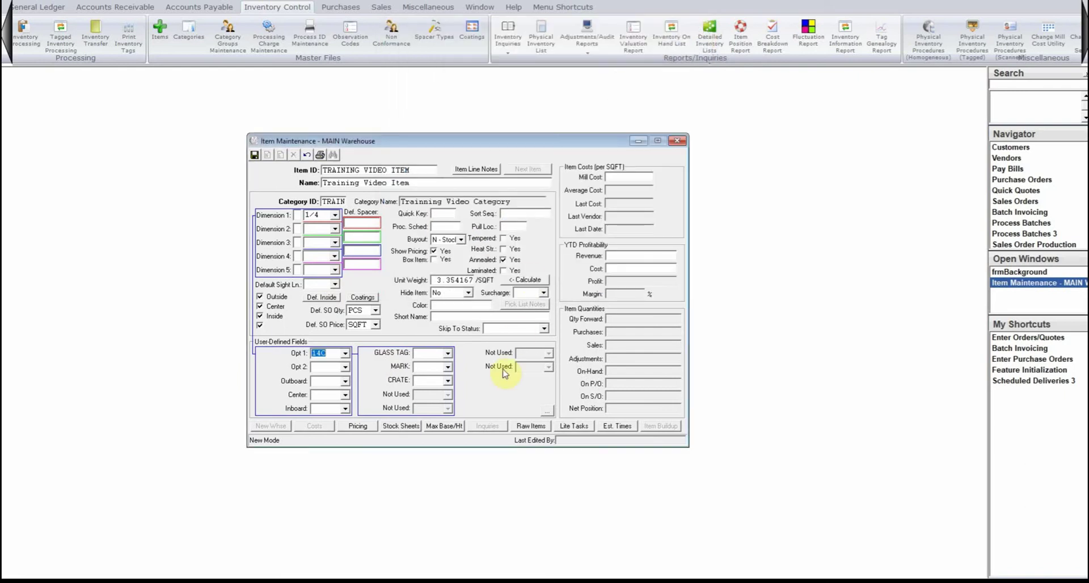
- Set the item's minimum square footage to 3 in its maximum base/height limits and accept the limits
left_click(445, 426)
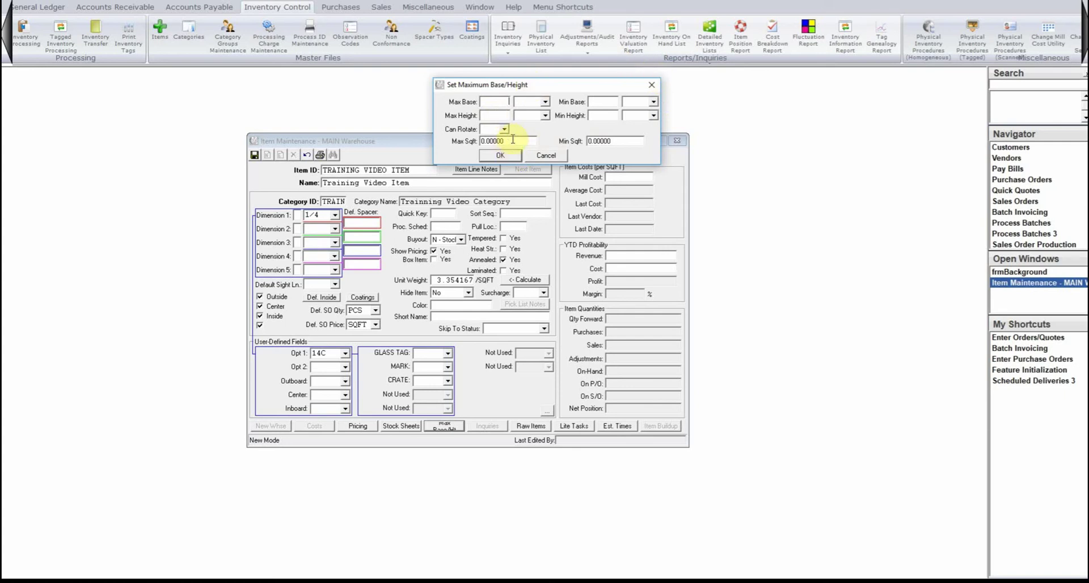
left_click(629, 140)
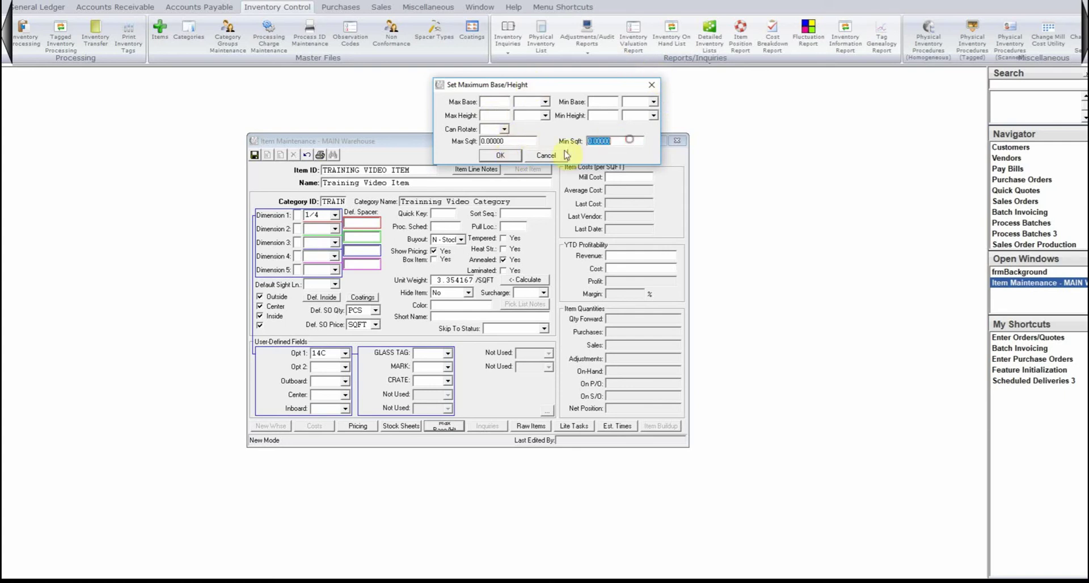
left_click(509, 140)
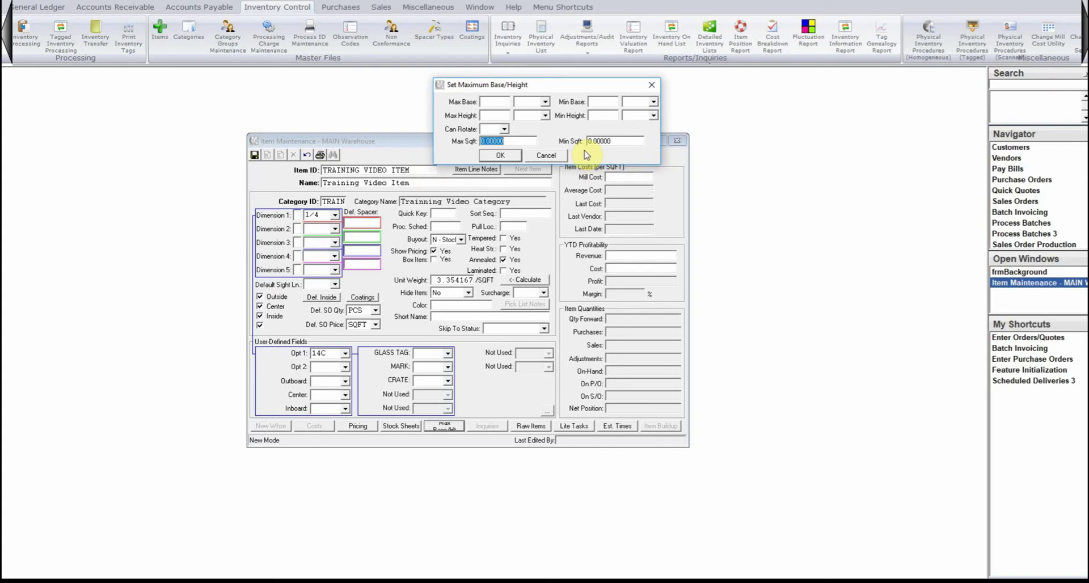
left_click(621, 141)
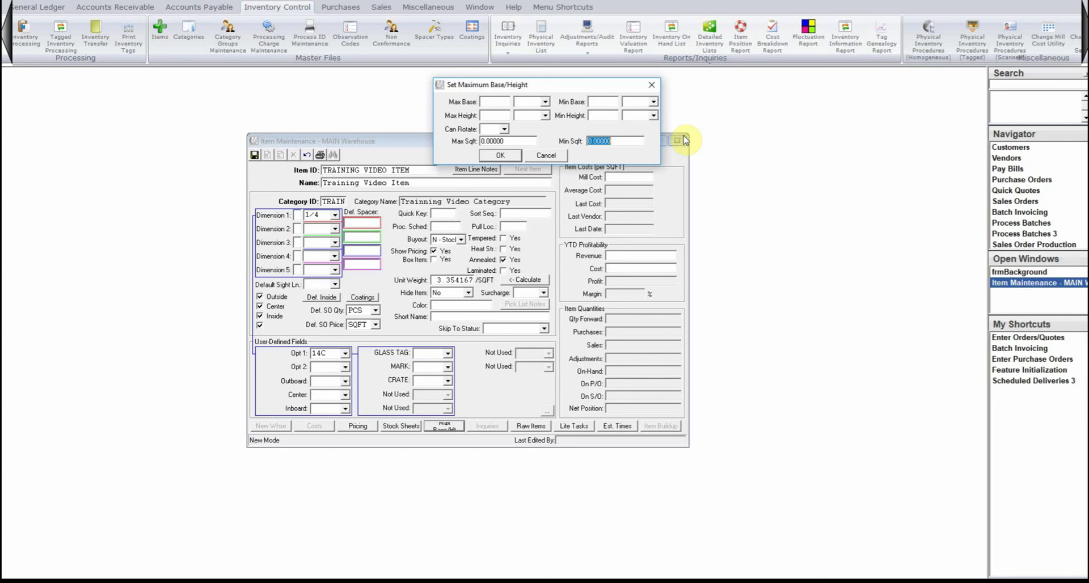
type("3")
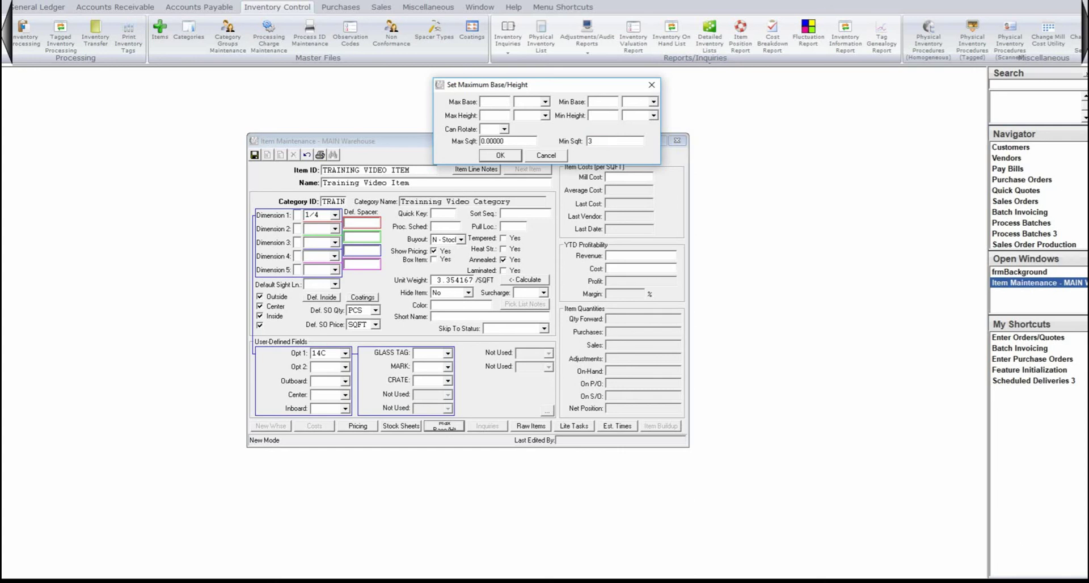
left_click(500, 155)
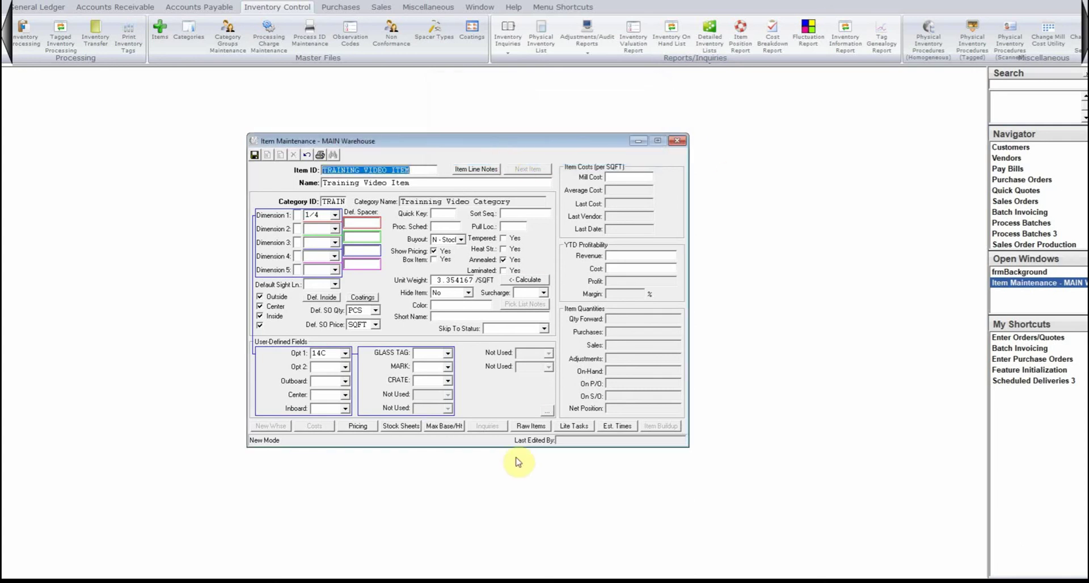
- Review the item's raw material item fields, then close them without entering anything
left_click(531, 426)
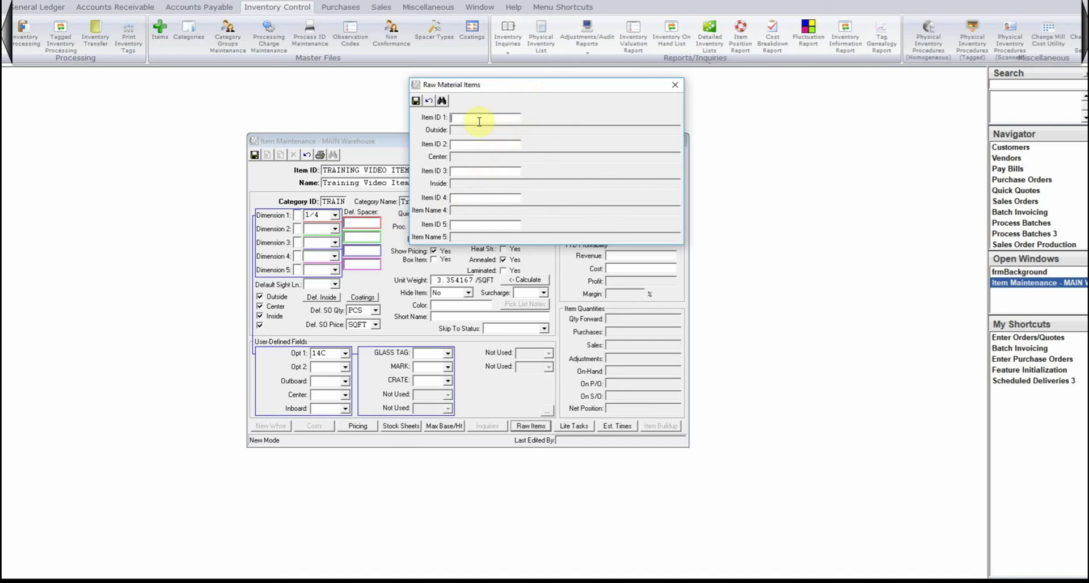
left_click_drag(508, 90, 501, 170)
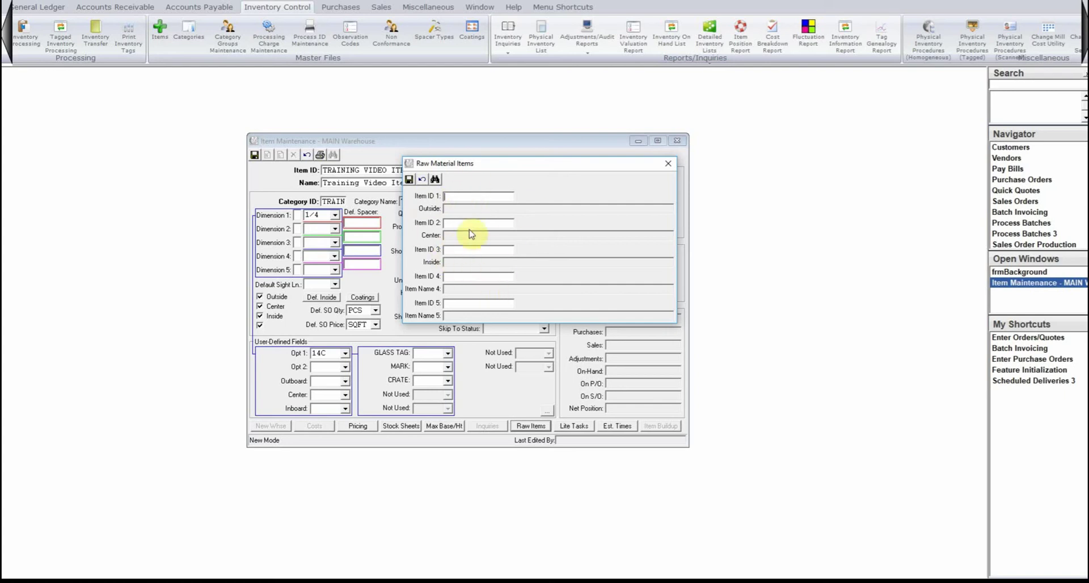
left_click(668, 164)
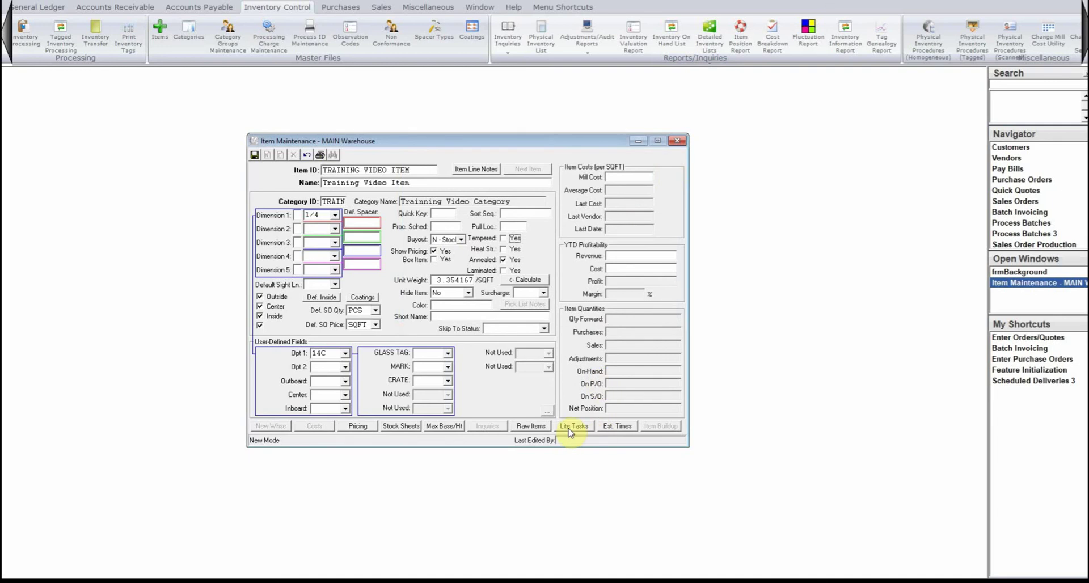
- Save the item, choose to enter information for other warehouses, and skip the COLORADO warehouse data
left_click(254, 155)
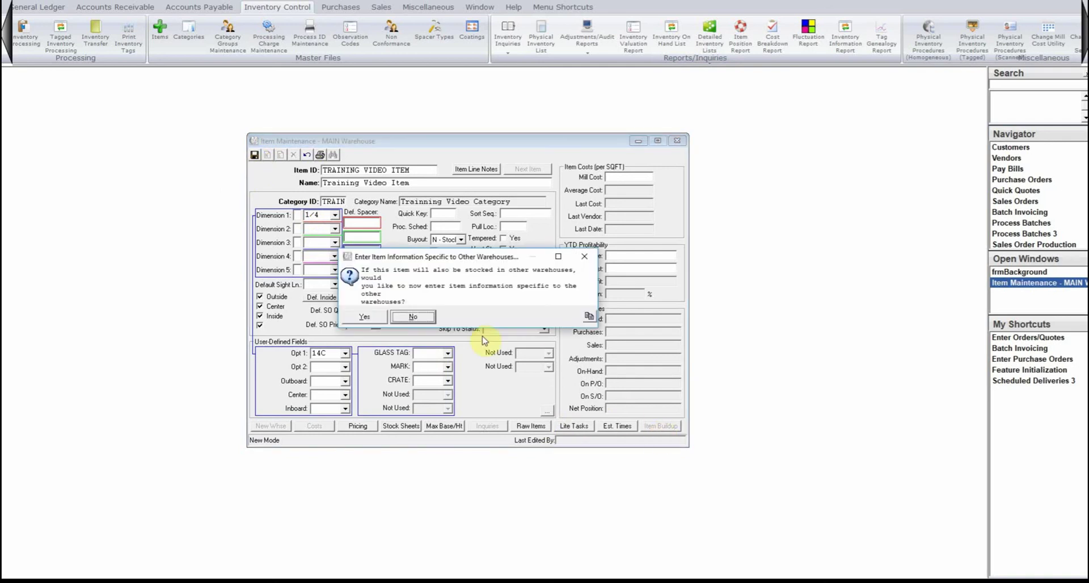
left_click(361, 319)
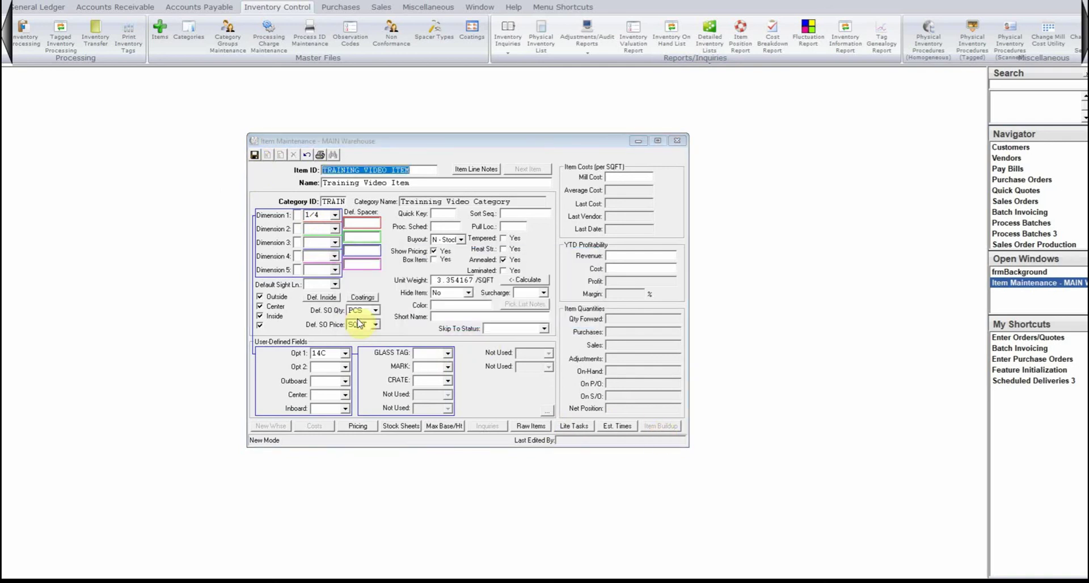
left_click(432, 357)
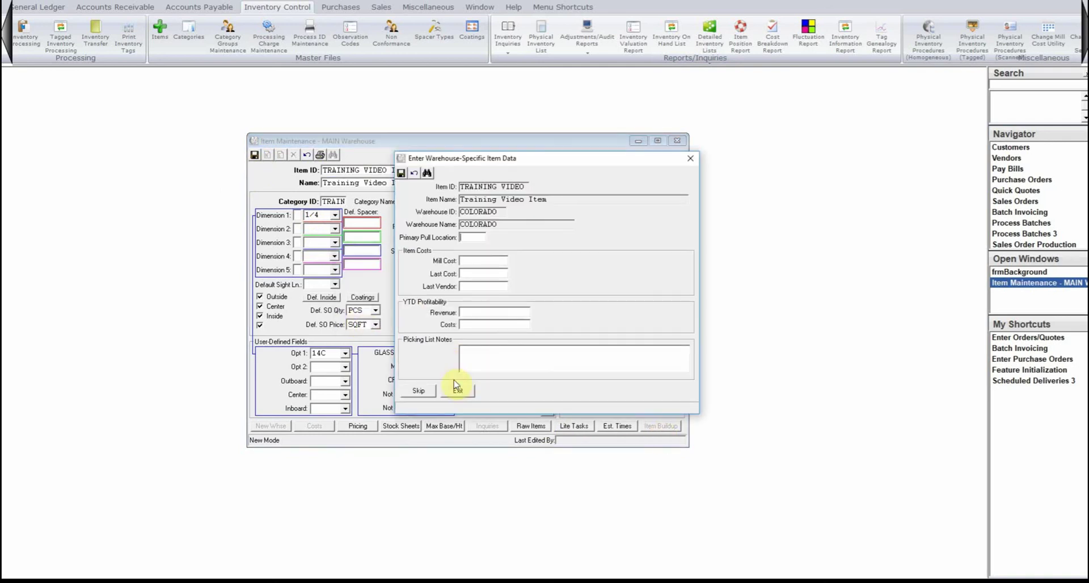
left_click(418, 390)
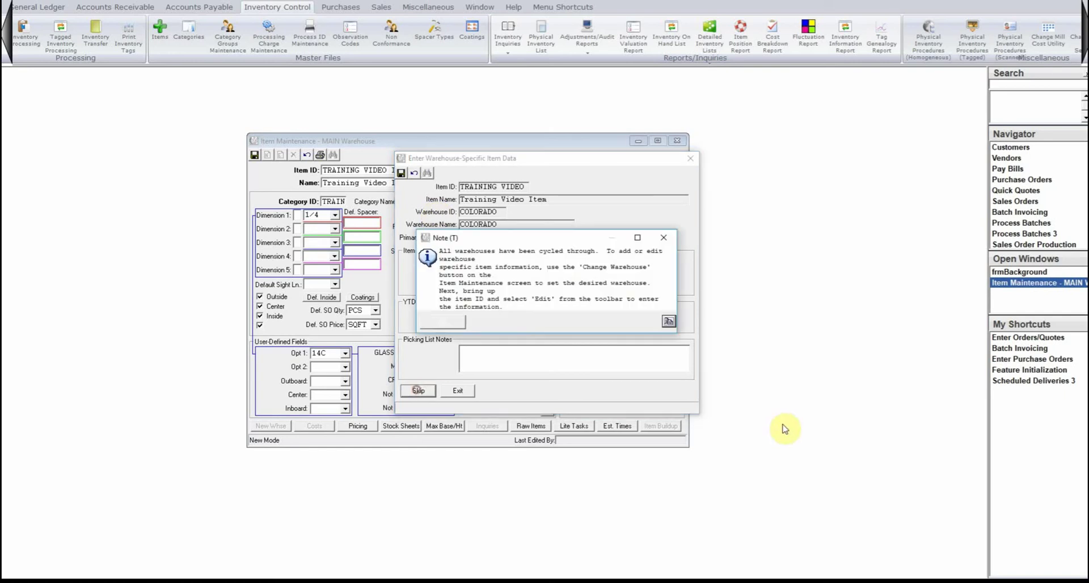
left_click(451, 323)
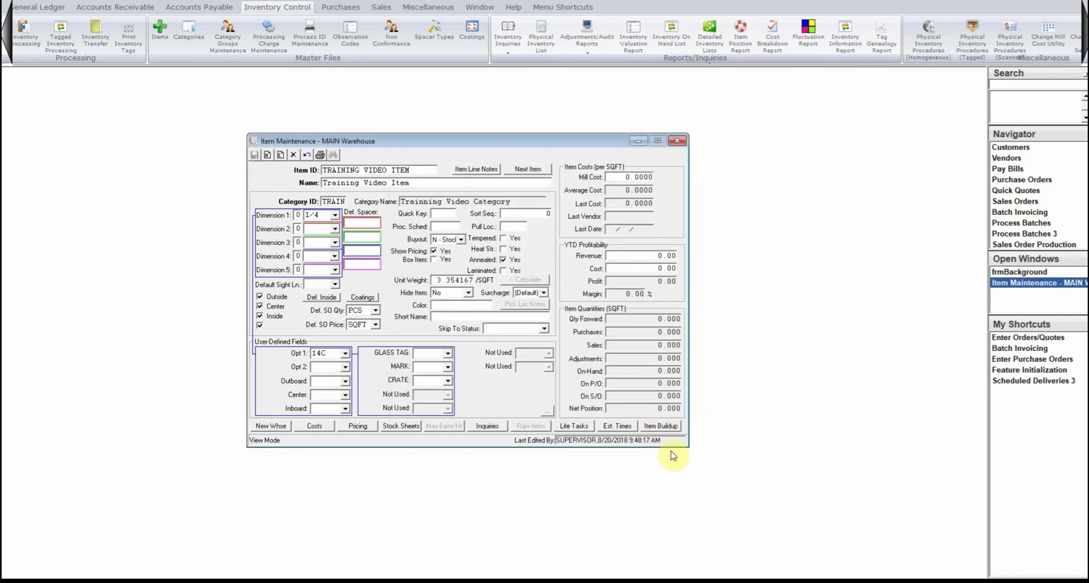
- Add the B2 1/4-1/2 Bevel process to the saved item's build-up
left_click(661, 427)
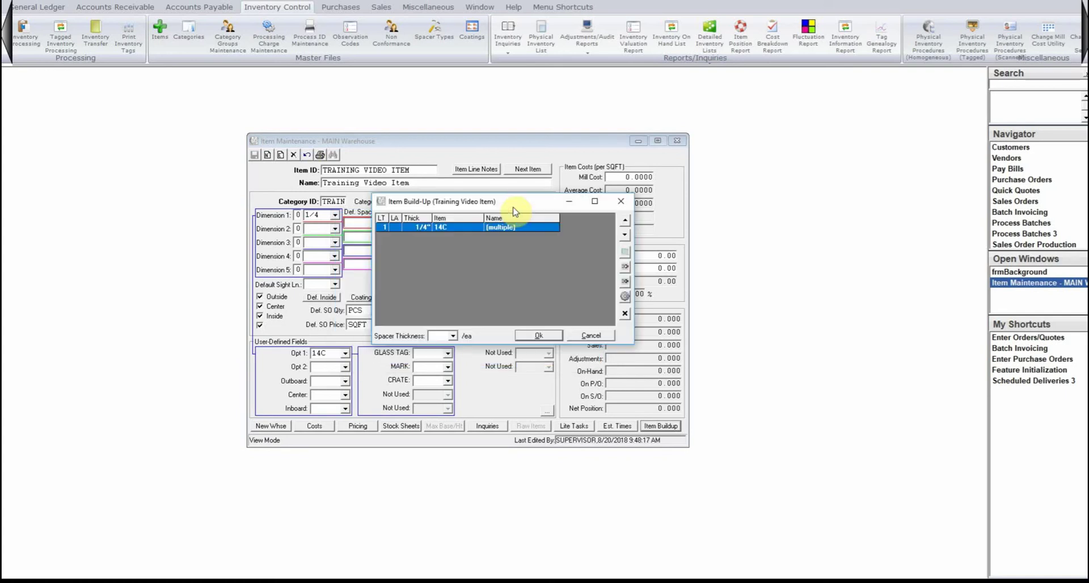
left_click_drag(513, 209, 545, 169)
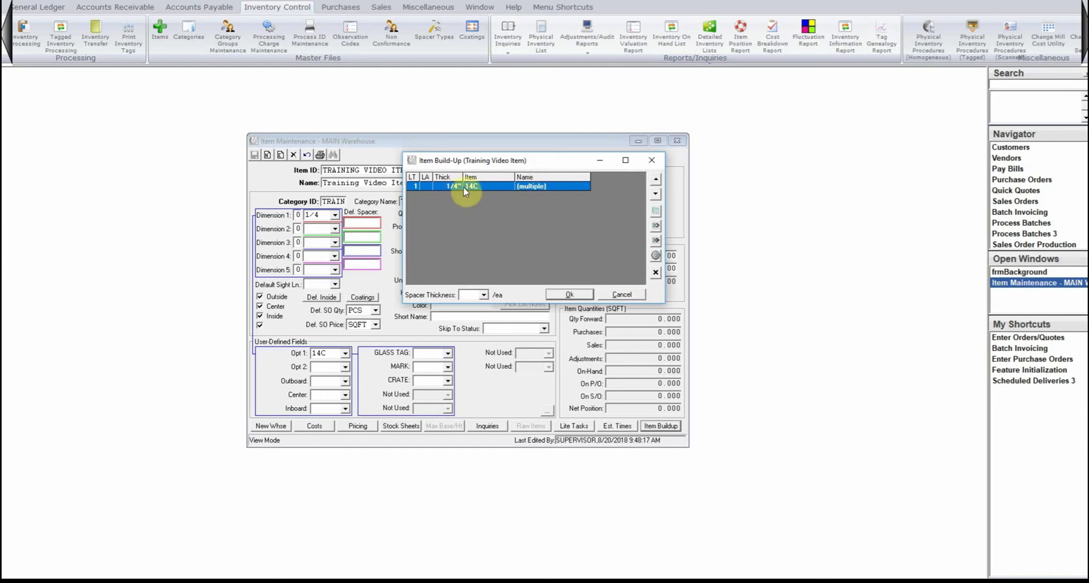
left_click(657, 257)
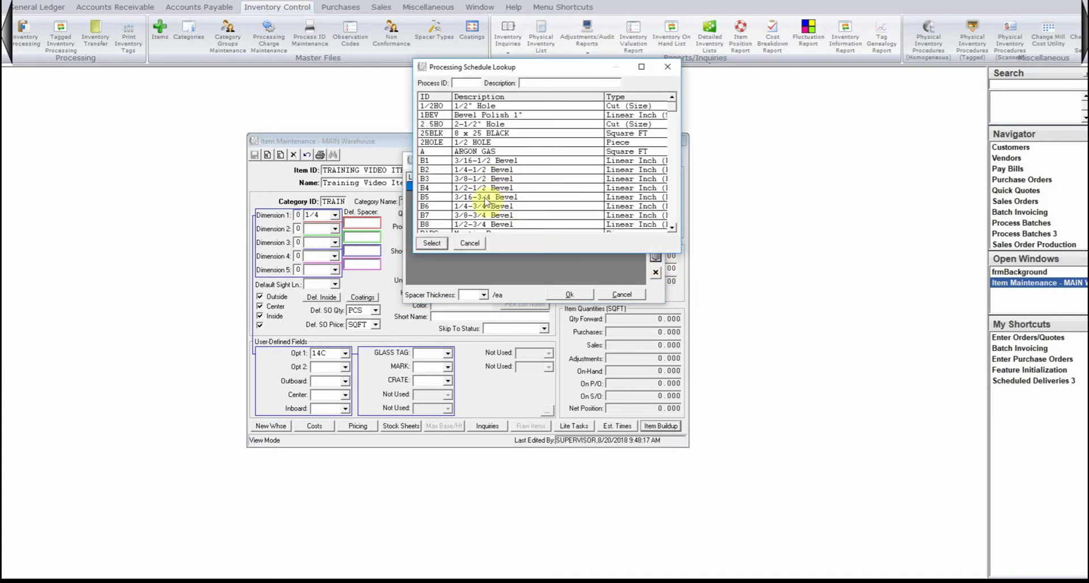
left_click(495, 170)
left_click(431, 243)
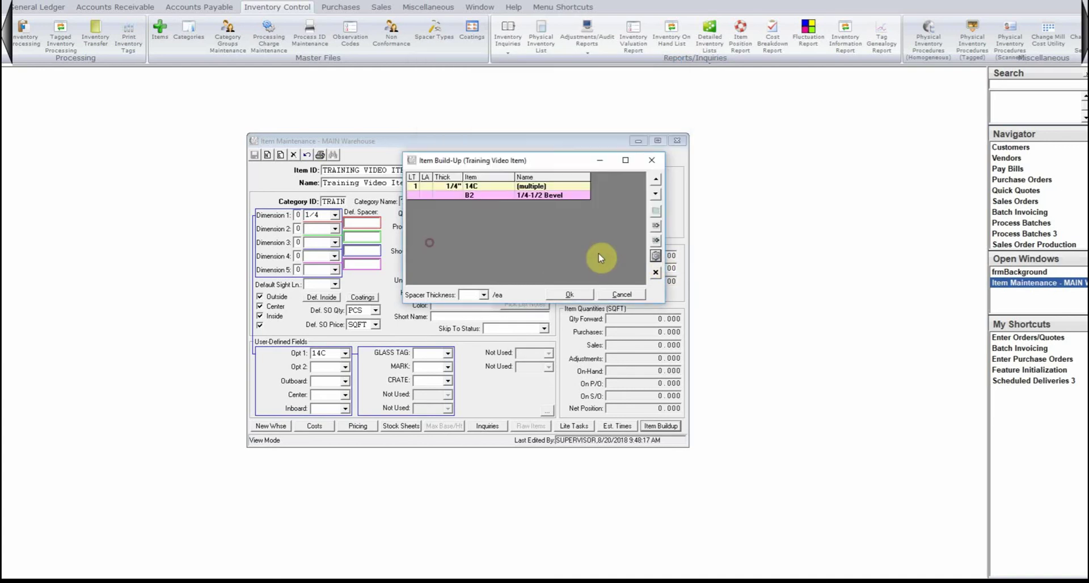
- Add the 2HOLE 1/2 HOLE process to the item build-up and accept the build-up
left_click(655, 256)
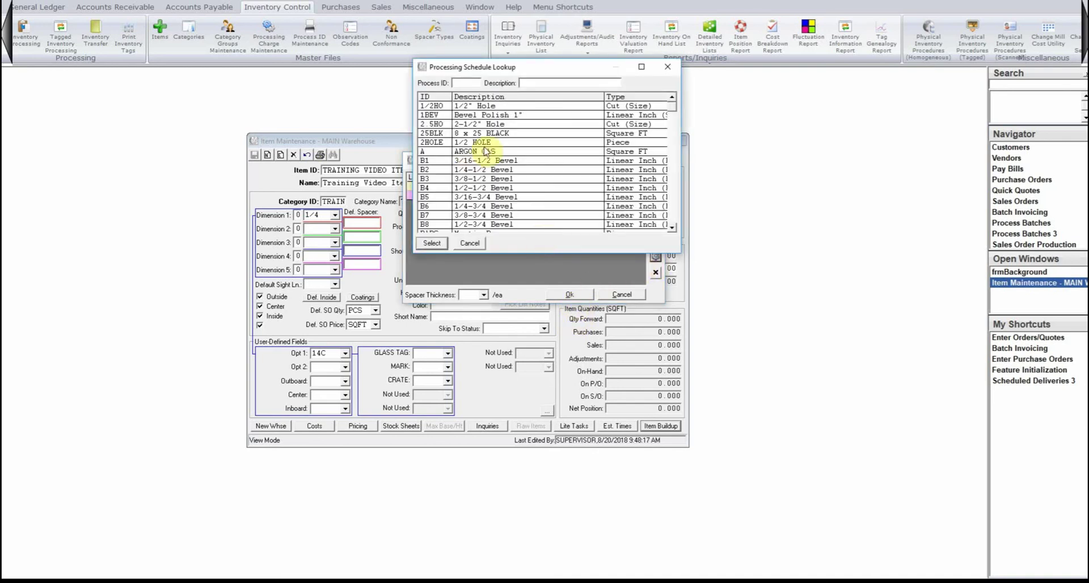
left_click(485, 142)
left_click(439, 245)
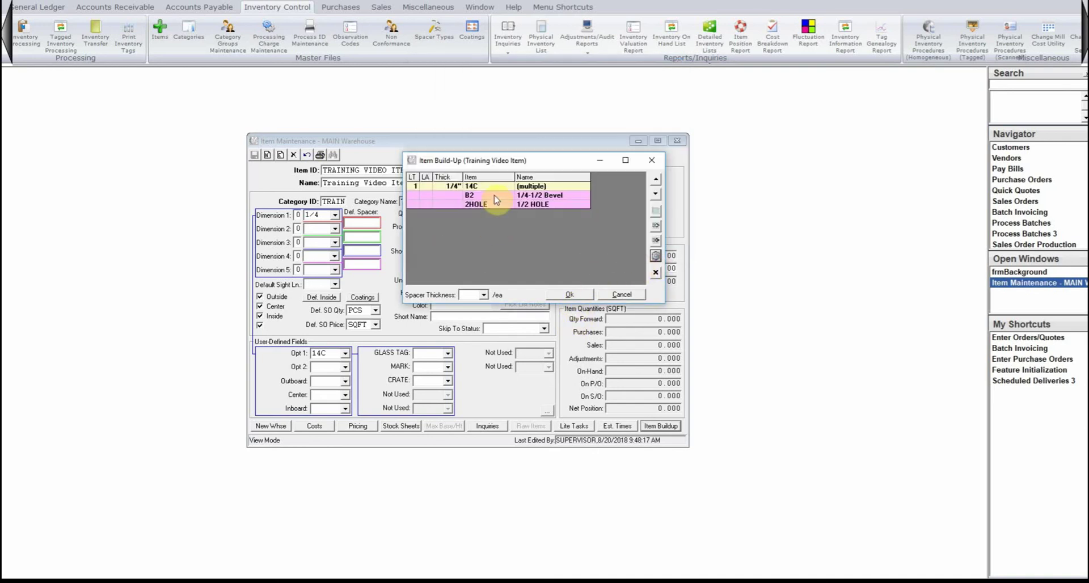
left_click(571, 295)
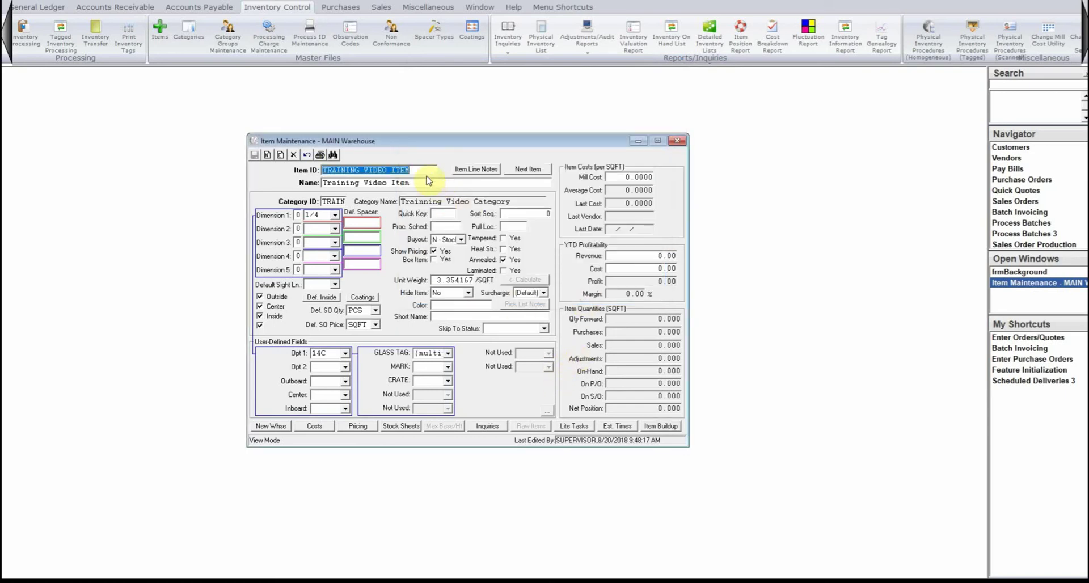